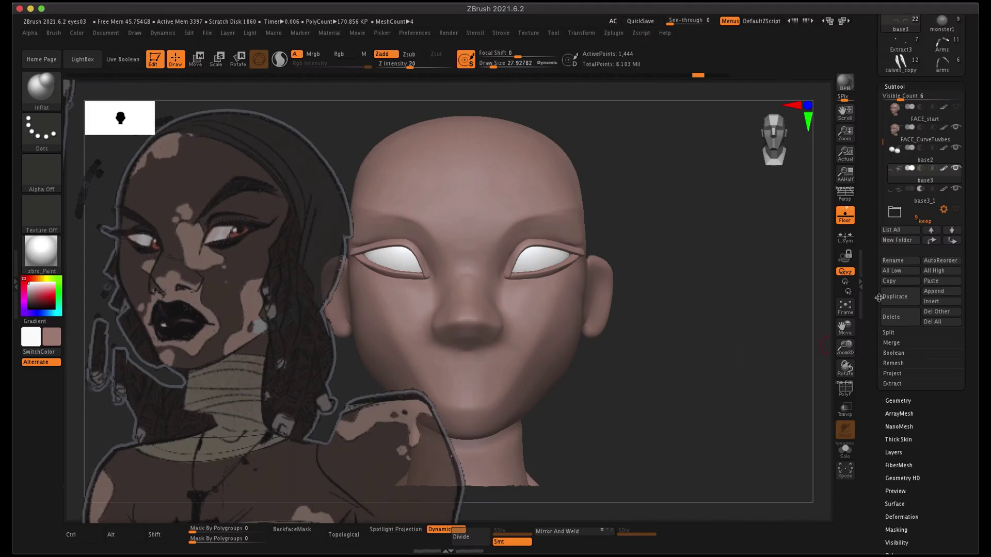
Reshape the lower eyelids around the eyeballs with the Move brush, lifting their lower edge near the inner corners
{"action": "left_click_drag", "start_coordinate": [736, 279], "coordinate": [846, 335], "text": "alt"}
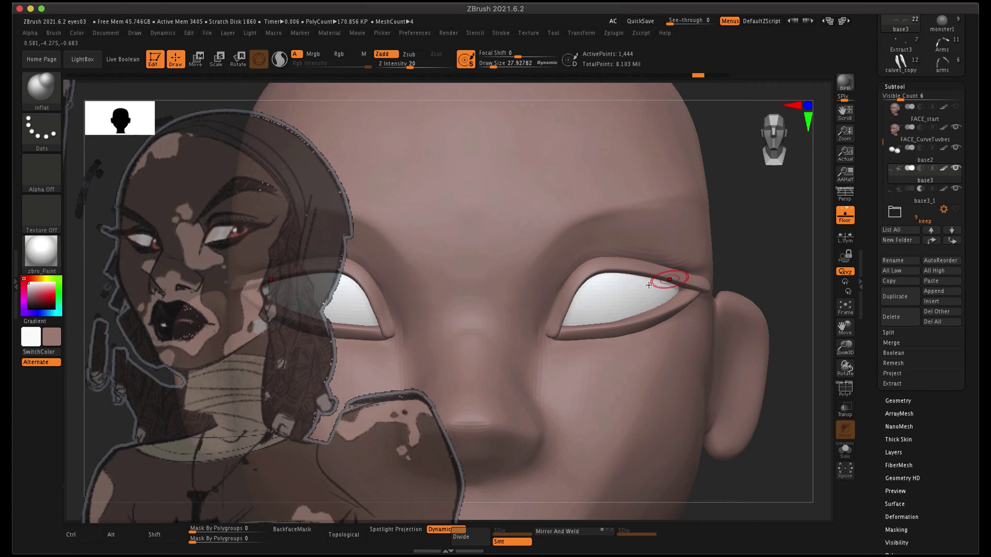
{"action": "left_click_drag", "start_coordinate": [735, 281], "coordinate": [791, 277]}
{"action": "key", "text": "s"}
{"action": "left_click_drag", "start_coordinate": [744, 380], "coordinate": [750, 380]}
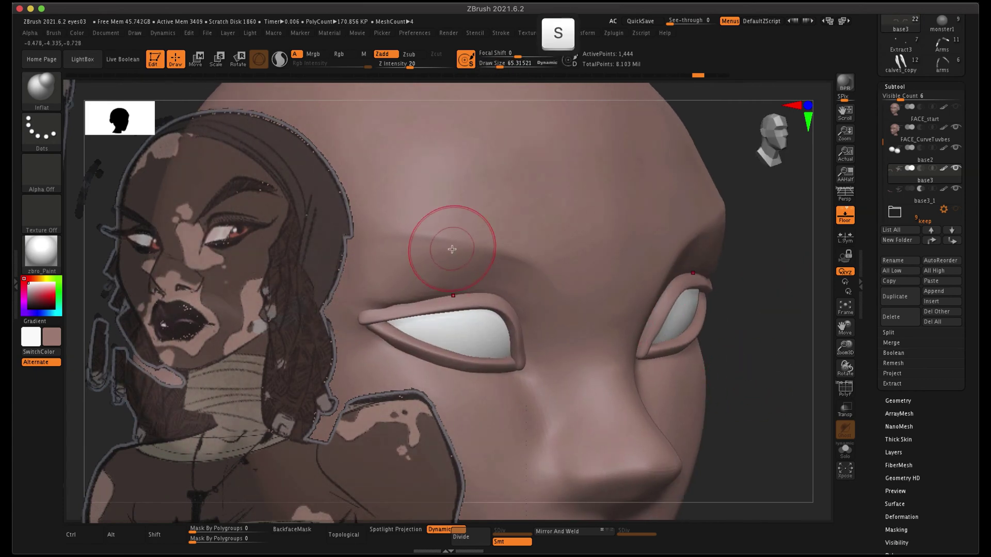
{"action": "key", "text": "b"}
{"action": "key", "text": "m"}
{"action": "key", "text": "v"}
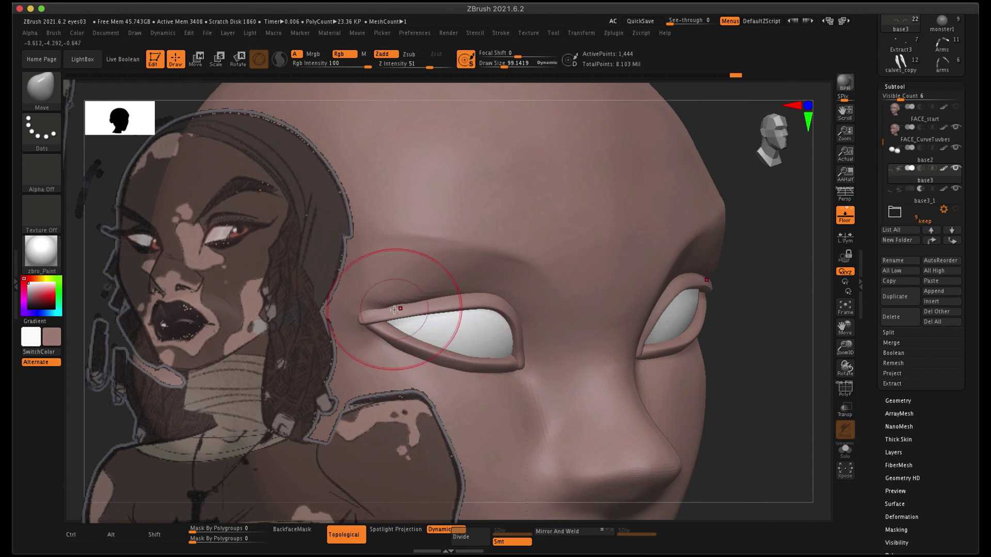
{"action": "left_click", "coordinate": [662, 359], "text": "alt"}
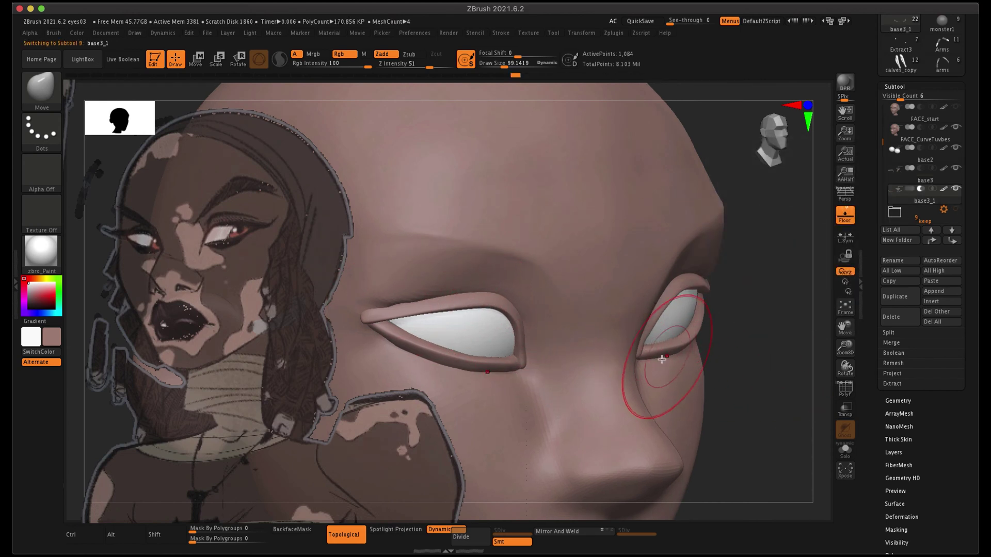
{"action": "left_click_drag", "start_coordinate": [640, 357], "coordinate": [665, 346]}
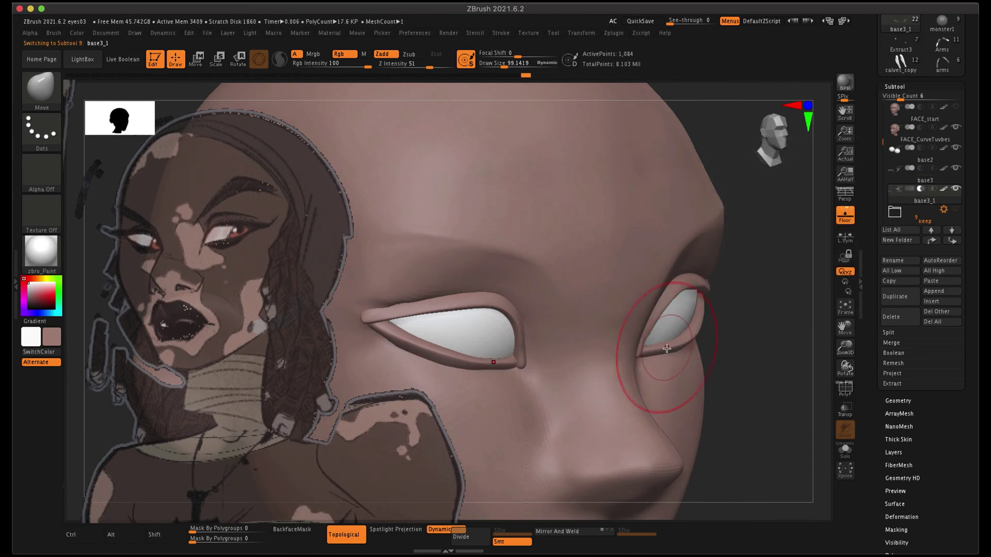
{"action": "mouse_move", "coordinate": [778, 356]}
{"action": "left_mouse_down"}
{"action": "mouse_move", "coordinate": [745, 336]}
{"action": "mouse_move", "coordinate": [756, 302]}
{"action": "left_mouse_up"}
{"action": "mouse_move", "coordinate": [793, 207]}
{"action": "left_mouse_down"}
{"action": "mouse_move", "coordinate": [791, 230]}
{"action": "mouse_move", "coordinate": [809, 241]}
{"action": "left_mouse_up"}
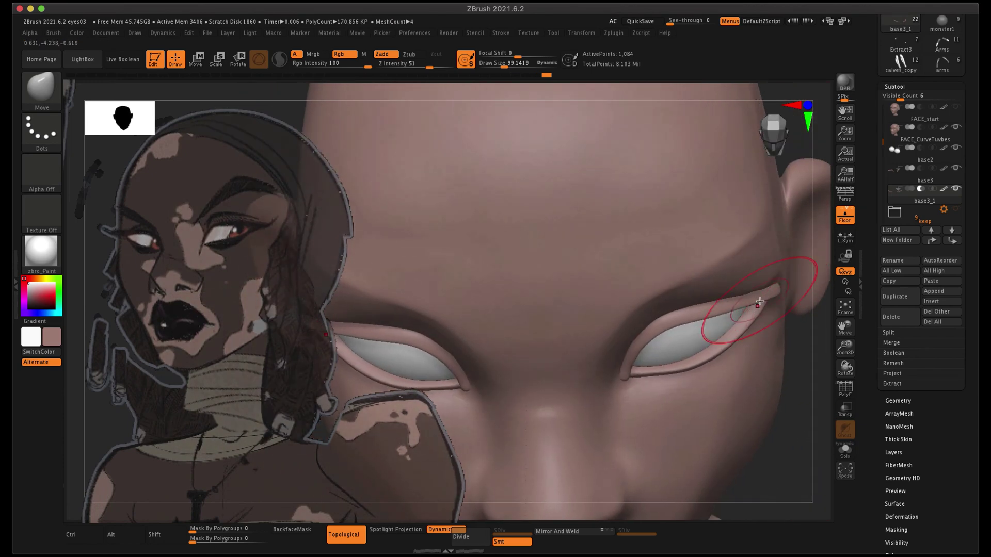
Adjust the outer corners of the upper eyelids with the Move brush so they fit the head's surface
{"action": "right_click_drag", "start_coordinate": [673, 305], "coordinate": [746, 282]}
{"action": "left_click", "coordinate": [764, 284], "text": "alt"}
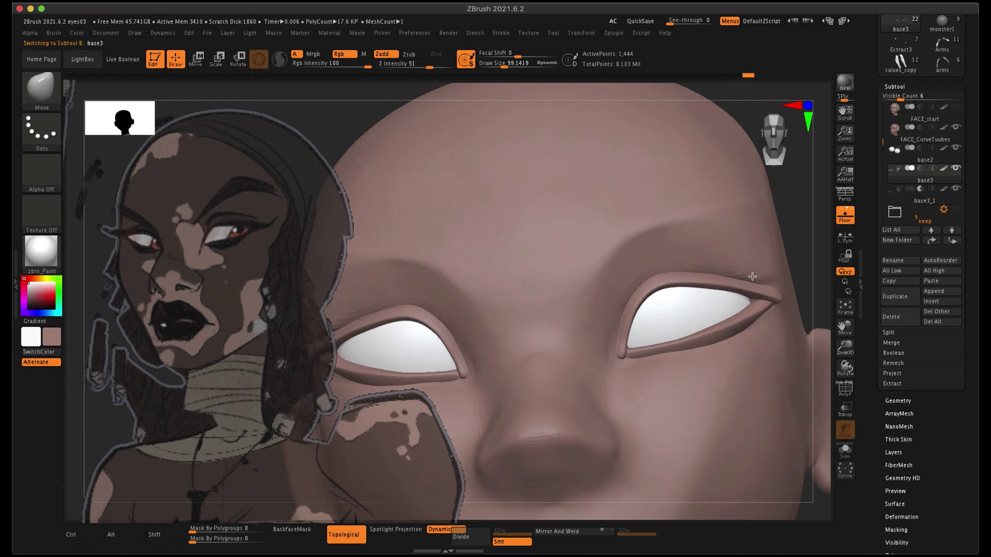
{"action": "right_click_drag", "start_coordinate": [793, 233], "coordinate": [626, 385]}
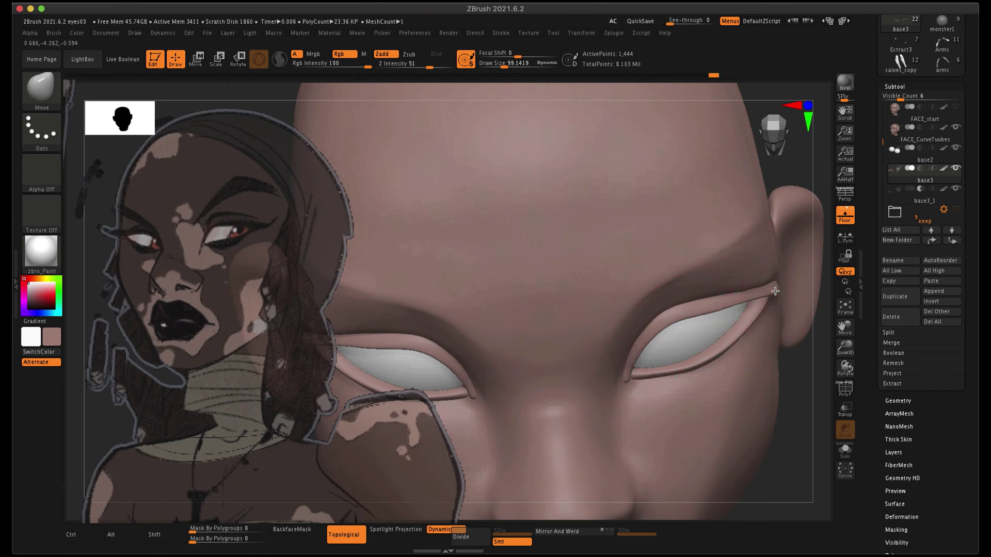
{"action": "left_click_drag", "start_coordinate": [788, 164], "coordinate": [670, 190]}
{"action": "left_click_drag", "start_coordinate": [553, 200], "coordinate": [500, 212]}
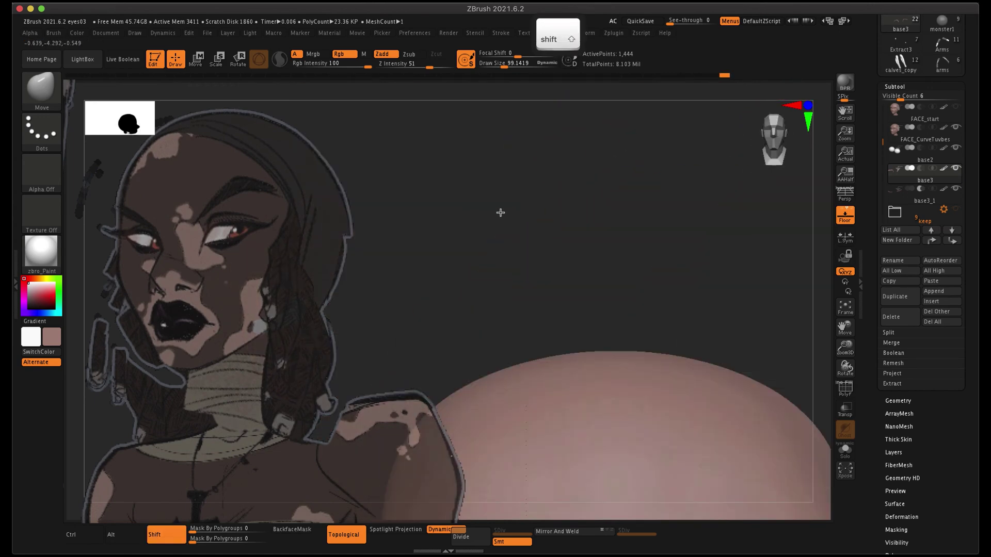
Select the eyeballs subtool and append a Cube3D as a new subtool
{"action": "key", "text": "f"}
{"action": "left_click", "coordinate": [769, 268], "text": "alt"}
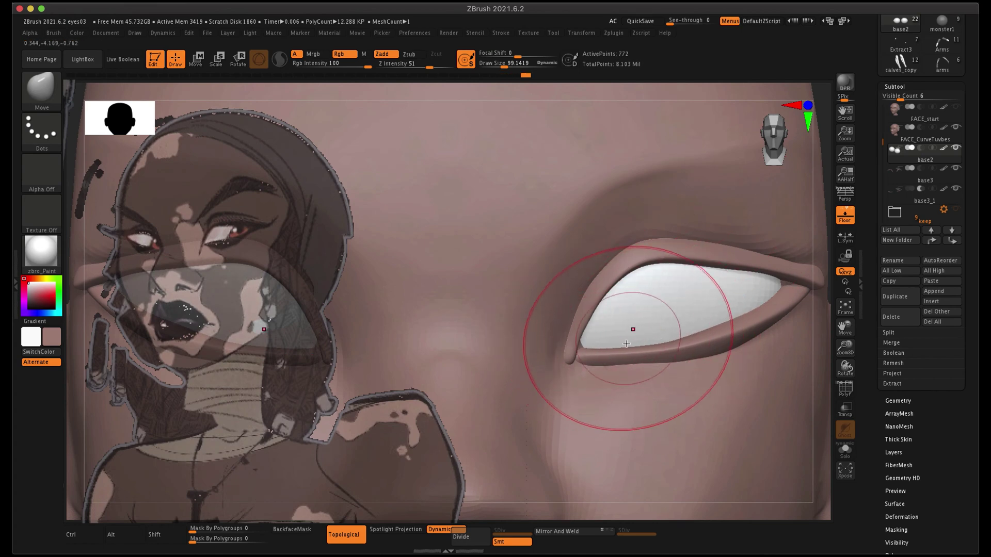
{"action": "key", "text": "f"}
{"action": "left_click", "coordinate": [904, 86]}
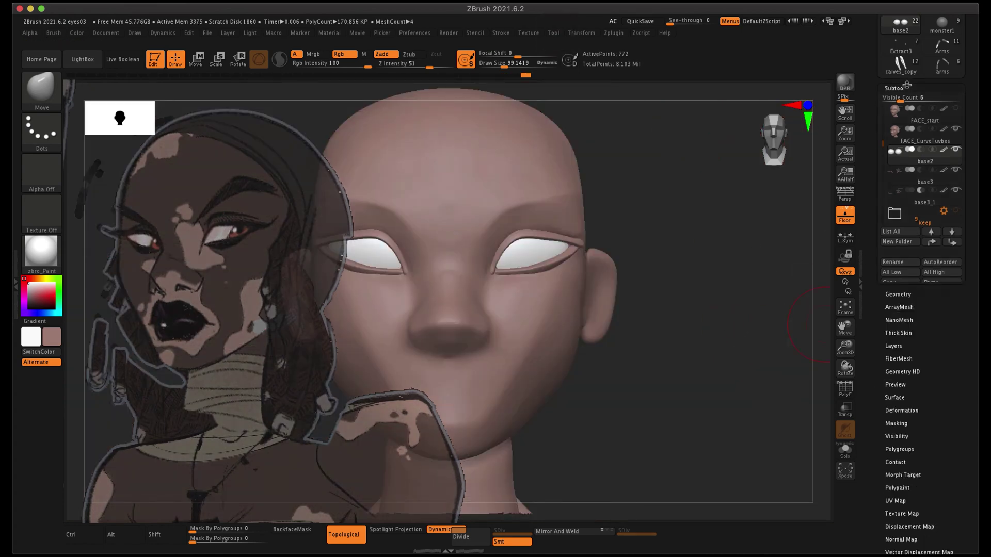
{"action": "left_click", "coordinate": [903, 86]}
{"action": "key", "text": "b"}
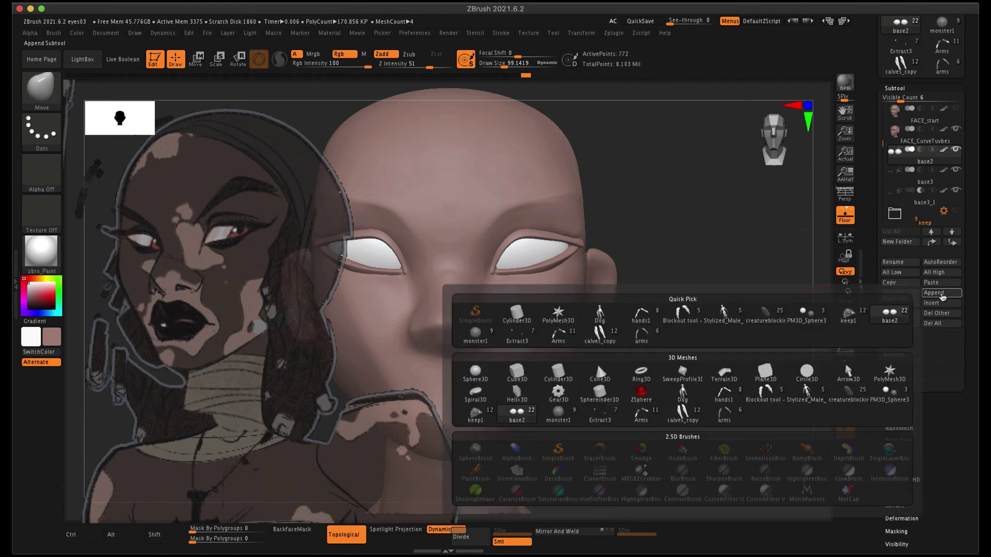
{"action": "left_click", "coordinate": [942, 293]}
{"action": "left_click", "coordinate": [514, 373]}
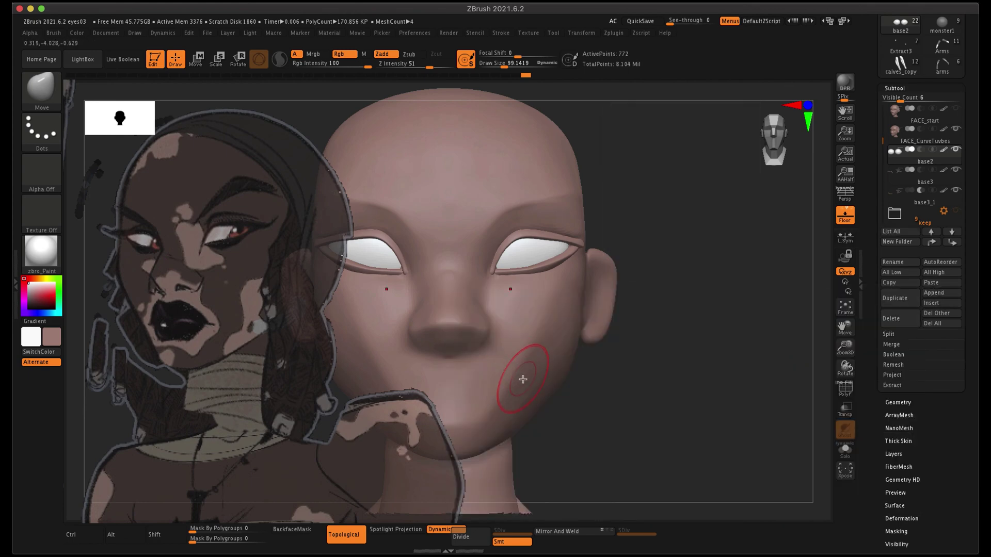
Make the appended cube the active subtool and give it a black colour
{"action": "left_click_drag", "start_coordinate": [747, 344], "coordinate": [732, 253], "text": "alt"}
{"action": "key", "text": "f"}
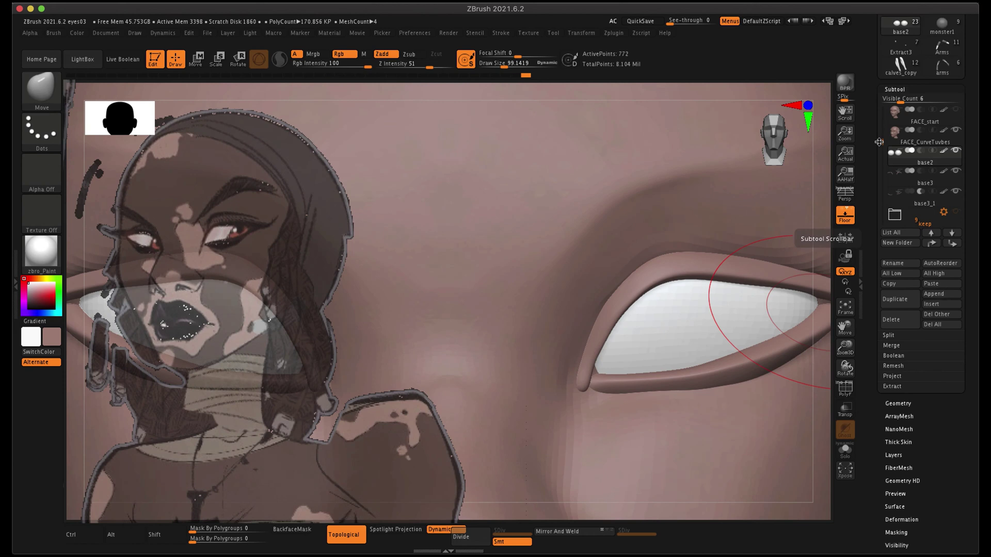
{"action": "scroll", "coordinate": [881, 183], "scroll_direction": "up", "scroll_amount": 1}
{"action": "key", "text": "f"}
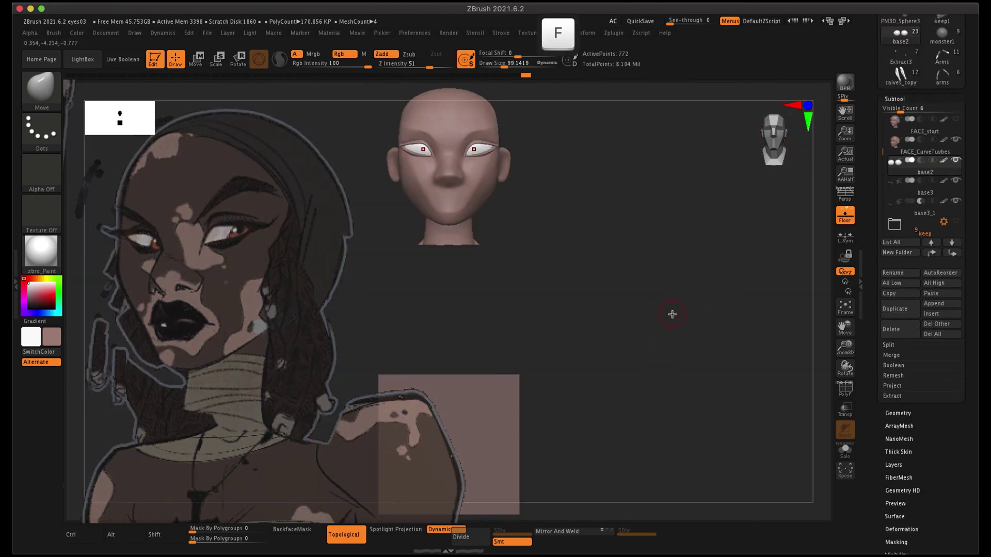
{"action": "left_click_drag", "start_coordinate": [882, 150], "coordinate": [883, 202]}
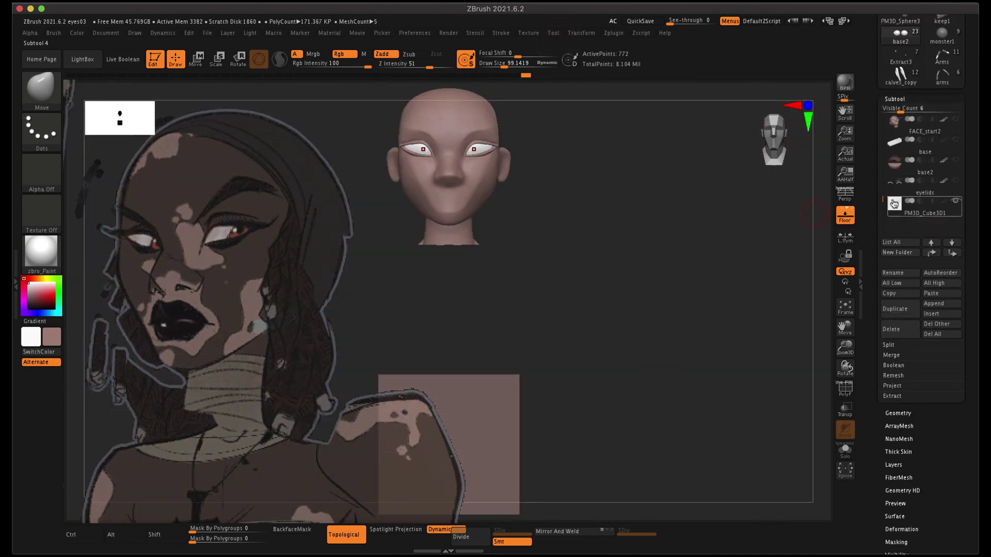
{"action": "left_click", "coordinate": [934, 212]}
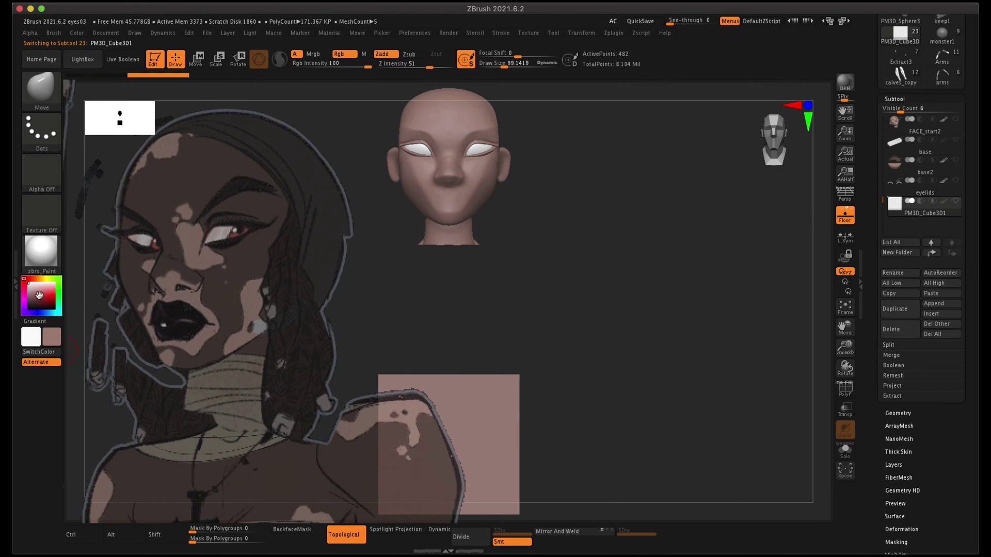
{"action": "left_click", "coordinate": [44, 355]}
Flatten the black cube vertically into a slab and move it sideways and up beside the head
{"action": "key", "text": "w"}
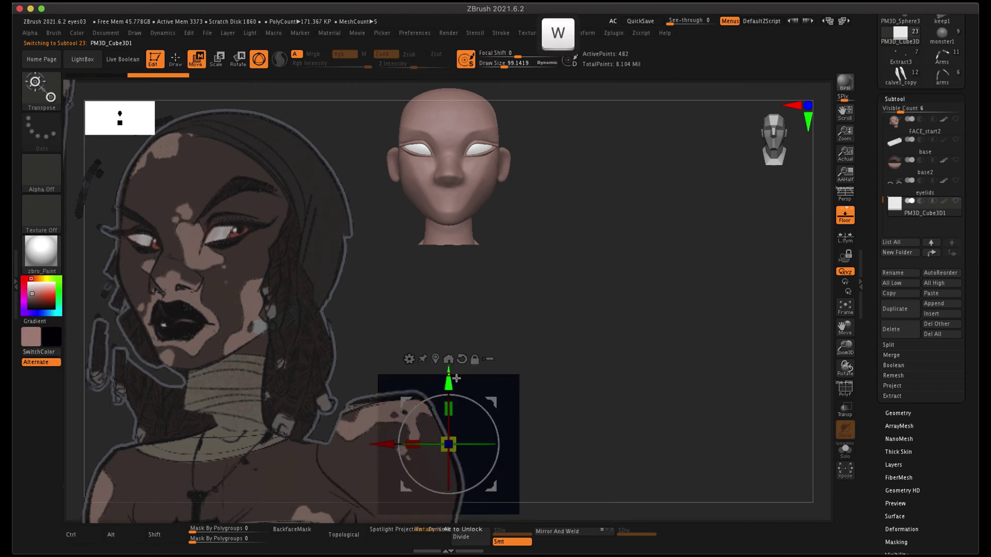
{"action": "left_click_drag", "start_coordinate": [450, 410], "coordinate": [449, 438]}
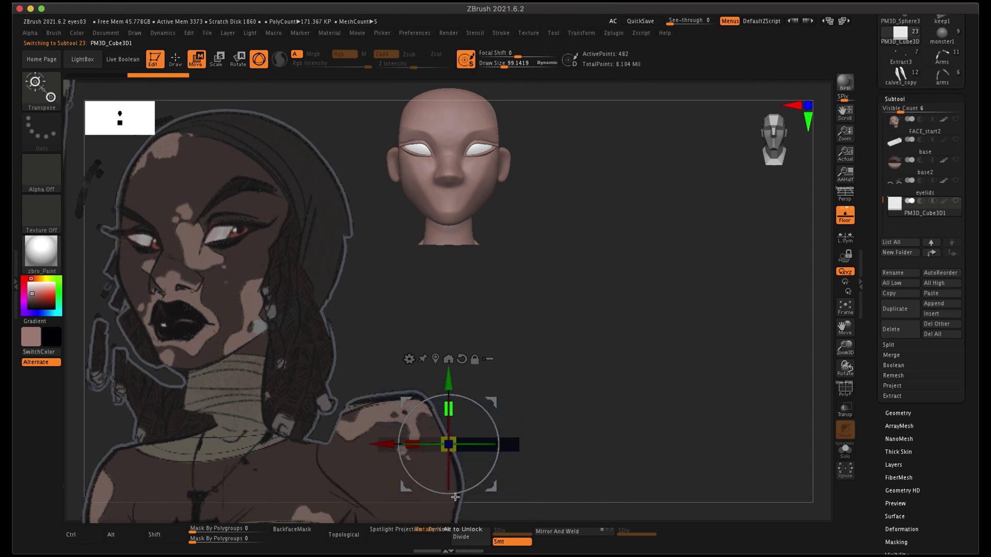
{"action": "left_click_drag", "start_coordinate": [385, 445], "coordinate": [456, 453]}
{"action": "left_click_drag", "start_coordinate": [518, 385], "coordinate": [518, 129]}
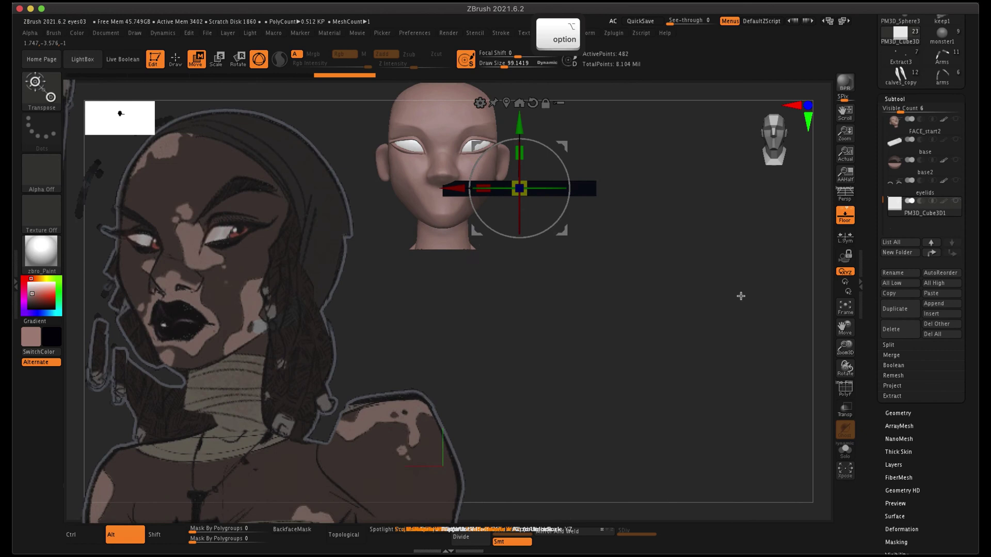
Reduce the slab's depth and thickness in side view to make a thin, narrow strip
{"action": "left_click_drag", "start_coordinate": [729, 303], "coordinate": [686, 365]}
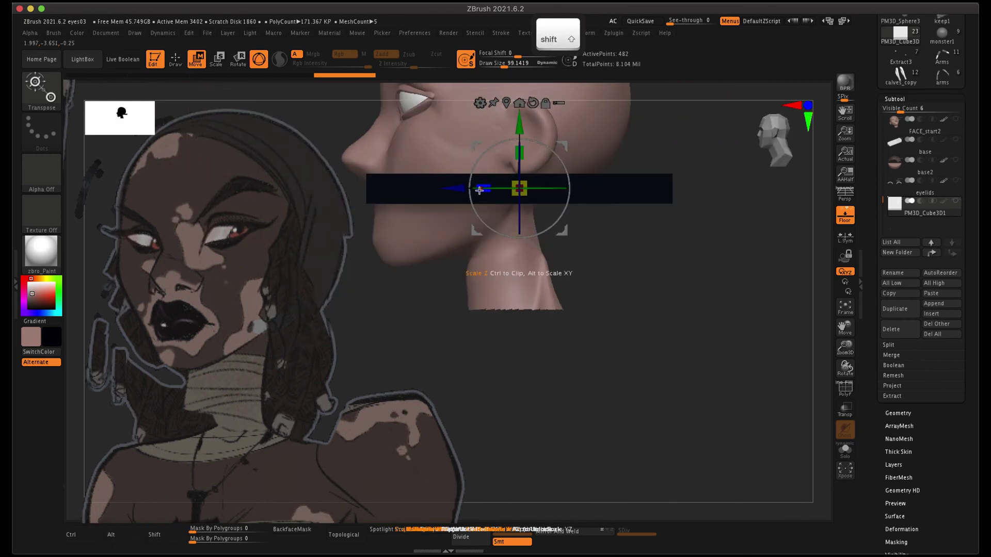
{"action": "left_click_drag", "start_coordinate": [483, 188], "coordinate": [583, 197]}
{"action": "left_click_drag", "start_coordinate": [519, 153], "coordinate": [524, 235]}
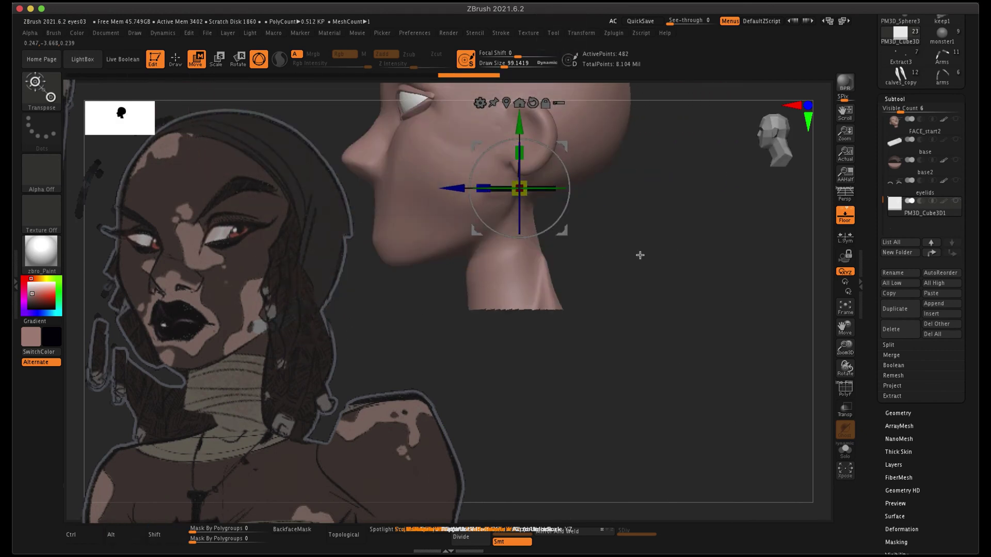
{"action": "left_click_drag", "start_coordinate": [640, 255], "coordinate": [631, 253]}
{"action": "left_click_drag", "start_coordinate": [539, 192], "coordinate": [537, 191]}
Move the strip forward from inside the head to the front of the face
{"action": "left_click_drag", "start_coordinate": [648, 299], "coordinate": [702, 307]}
{"action": "left_click_drag", "start_coordinate": [630, 264], "coordinate": [733, 404], "text": "alt"}
{"action": "left_click_drag", "start_coordinate": [559, 326], "coordinate": [469, 326]}
{"action": "left_click_drag", "start_coordinate": [666, 391], "coordinate": [643, 420], "text": "shift"}
{"action": "left_click_drag", "start_coordinate": [478, 325], "coordinate": [329, 325]}
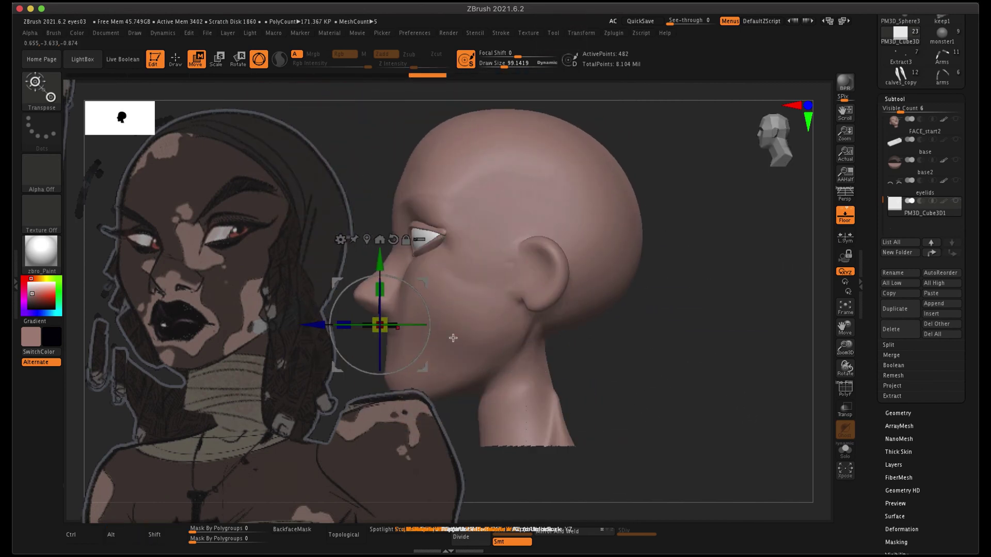
Shorten the strip and tilt it upward towards the outer side of the face
{"action": "left_click_drag", "start_coordinate": [671, 357], "coordinate": [718, 359], "text": "shift"}
{"action": "left_click_drag", "start_coordinate": [537, 351], "coordinate": [759, 391], "text": "alt"}
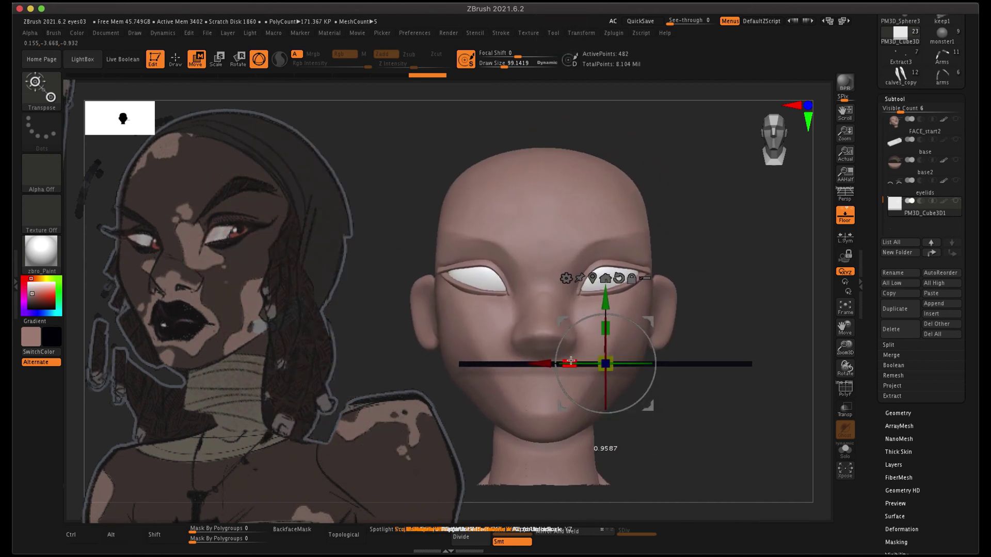
{"action": "left_click_drag", "start_coordinate": [655, 351], "coordinate": [644, 332]}
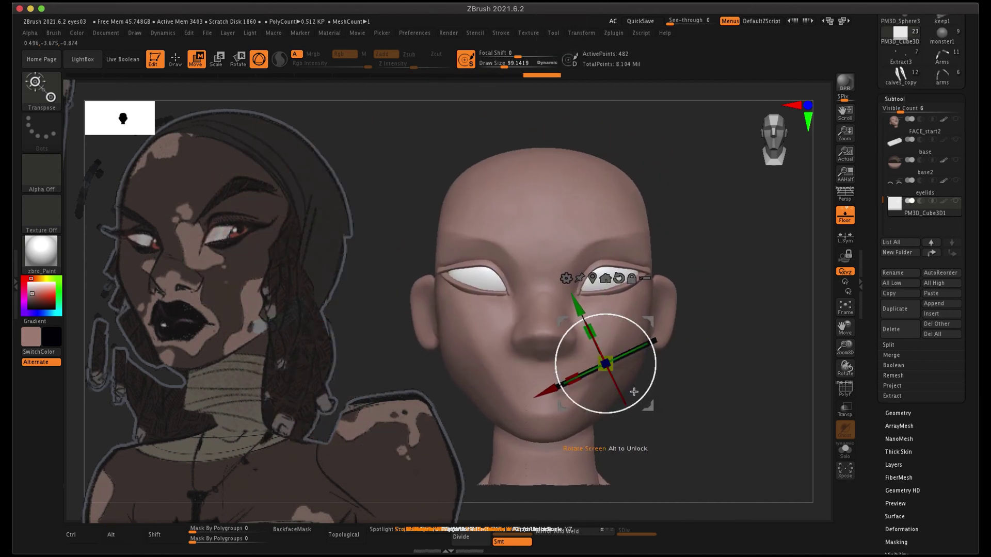
Move the tilted strip up over the upper eyelid and make it thinner
{"action": "left_click_drag", "start_coordinate": [647, 405], "coordinate": [650, 308]}
{"action": "left_click_drag", "start_coordinate": [741, 310], "coordinate": [703, 290], "text": "alt"}
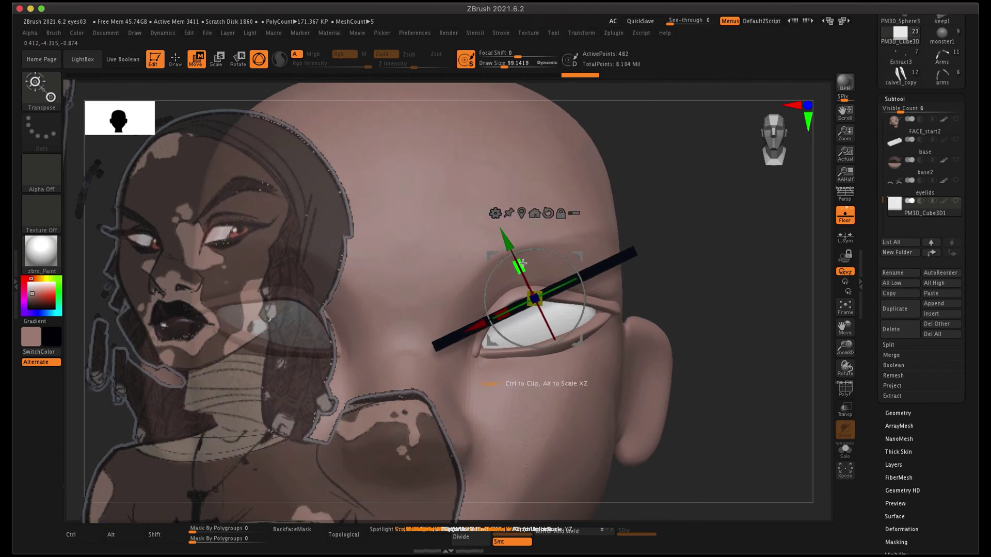
{"action": "left_click_drag", "start_coordinate": [521, 262], "coordinate": [538, 277]}
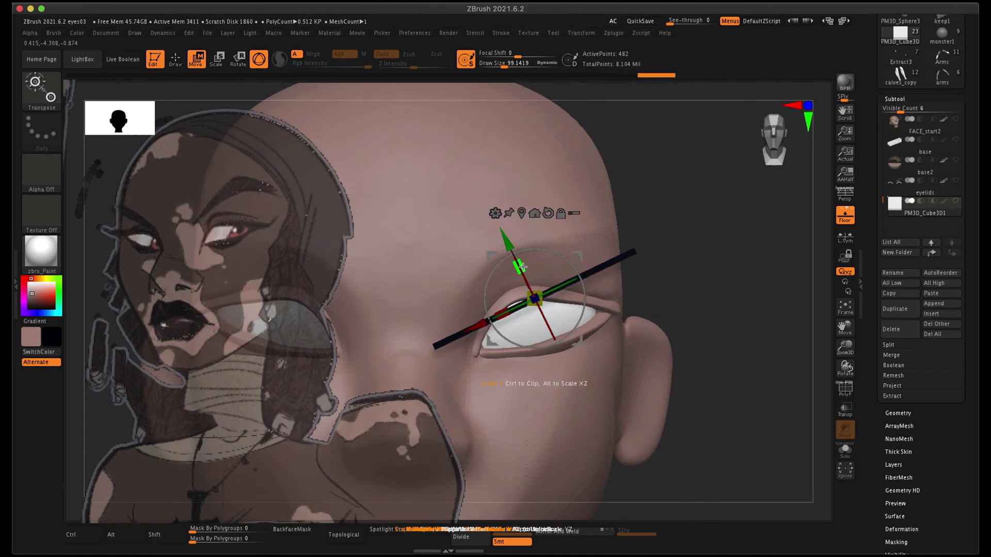
Move the strip back in depth until it sits at the eye
{"action": "left_click_drag", "start_coordinate": [757, 349], "coordinate": [710, 355], "text": "shift"}
{"action": "left_click_drag", "start_coordinate": [794, 340], "coordinate": [702, 376], "text": "shift"}
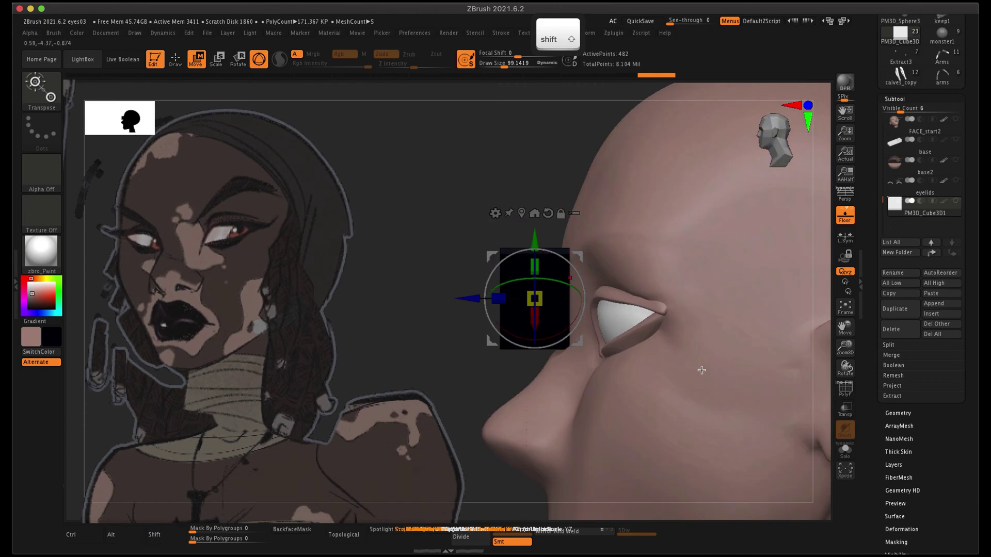
{"action": "left_click_drag", "start_coordinate": [469, 299], "coordinate": [558, 298]}
{"action": "left_click_drag", "start_coordinate": [401, 306], "coordinate": [502, 328]}
Rotate the strip about its vertical axis to follow the face's curvature and nudge it forward from the eye
{"action": "left_click_drag", "start_coordinate": [764, 366], "coordinate": [680, 348]}
{"action": "left_click_drag", "start_coordinate": [647, 281], "coordinate": [631, 282]}
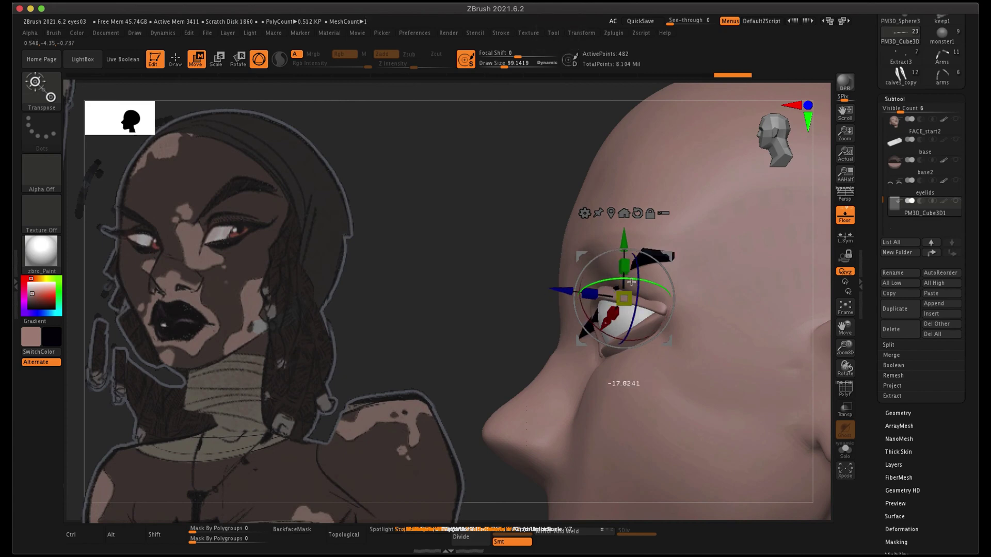
{"action": "left_click_drag", "start_coordinate": [448, 321], "coordinate": [573, 330]}
{"action": "left_click_drag", "start_coordinate": [792, 316], "coordinate": [783, 391]}
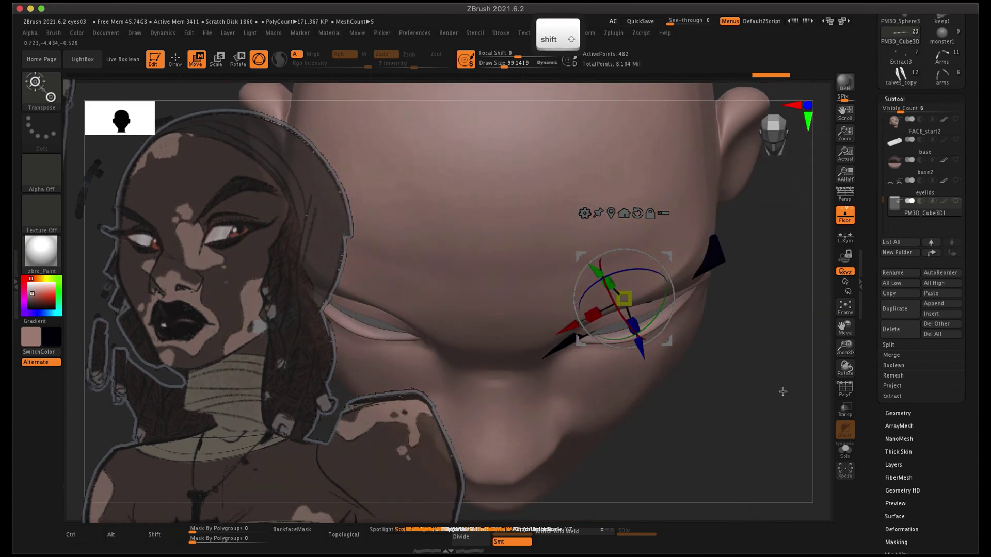
{"action": "left_click_drag", "start_coordinate": [641, 345], "coordinate": [647, 360]}
{"action": "left_click_drag", "start_coordinate": [787, 382], "coordinate": [775, 328]}
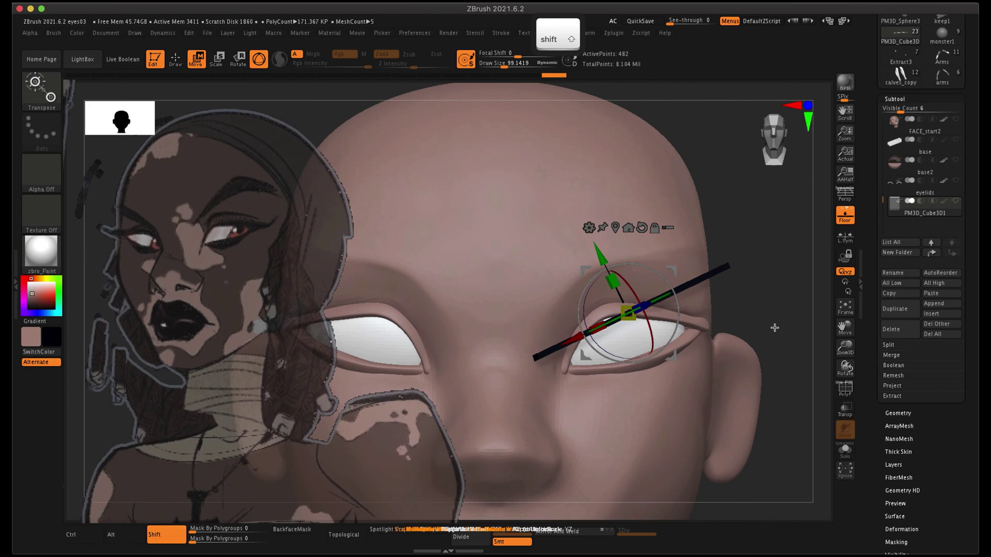
Switch to the Move brush and open the strip's Geometry settings
{"action": "key", "text": "b"}
{"action": "key", "text": "m"}
{"action": "key", "text": "v"}
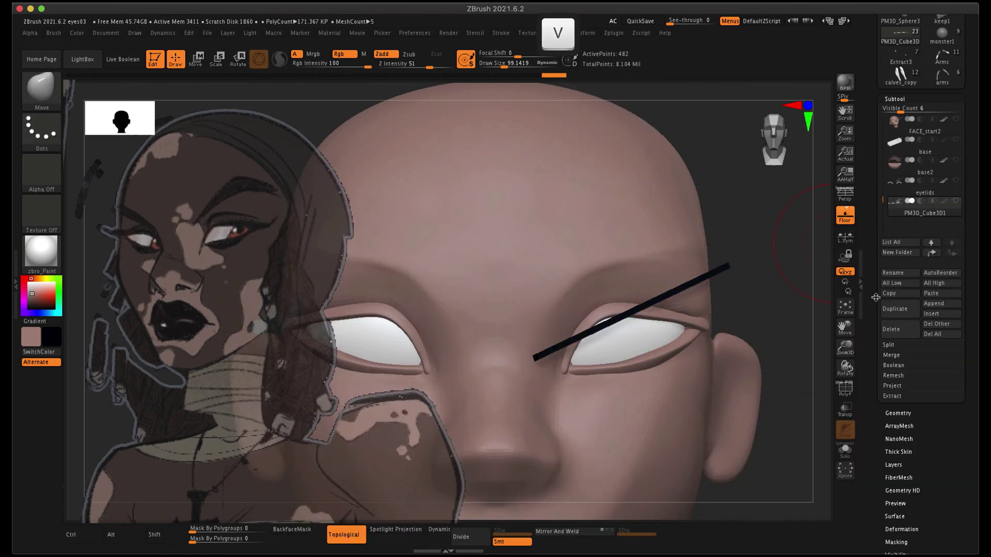
{"action": "left_click", "coordinate": [898, 413]}
{"action": "left_click_drag", "start_coordinate": [871, 119], "coordinate": [867, 231]}
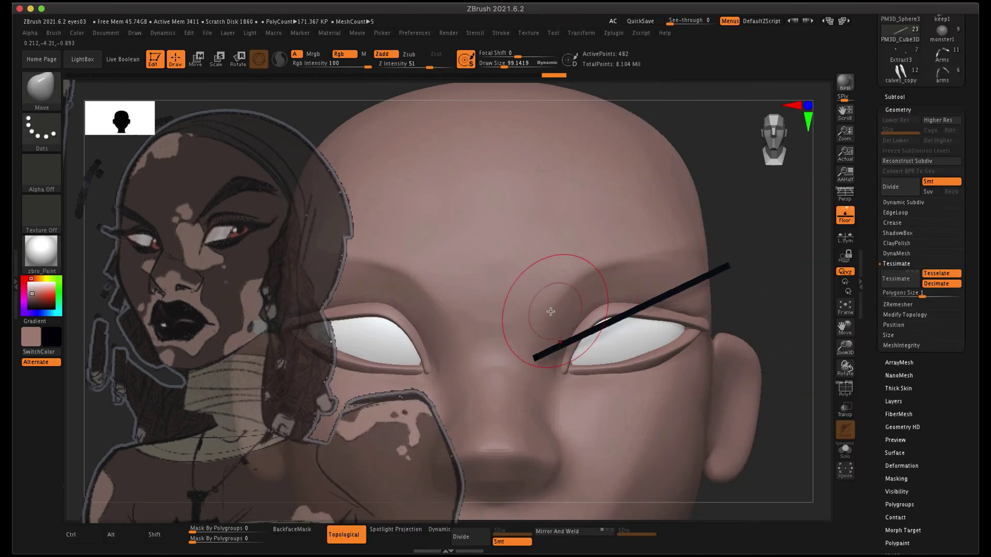
Undo the Move brush strokes that bend the strip around the eye
{"action": "left_click_drag", "start_coordinate": [799, 309], "coordinate": [629, 273]}
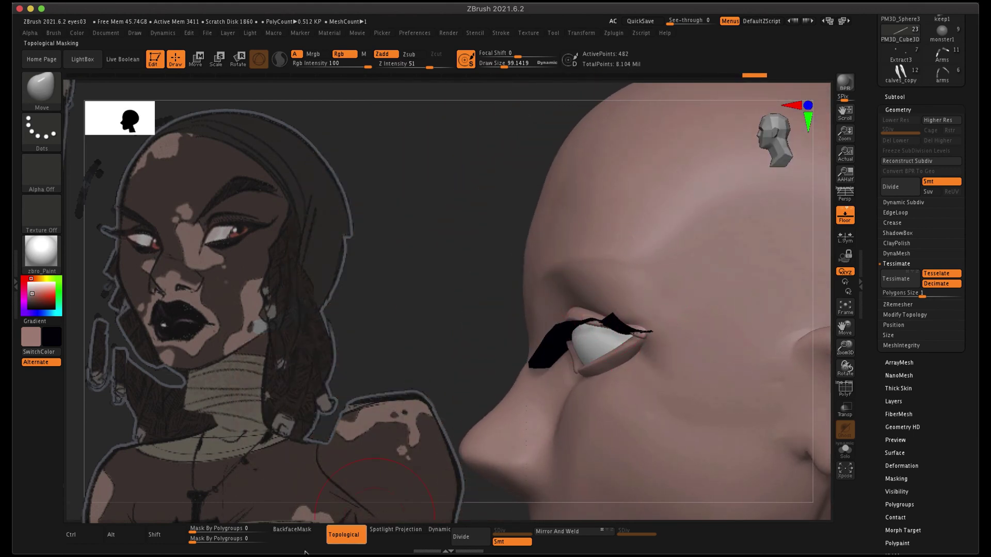
{"action": "left_click", "coordinate": [343, 534]}
{"action": "key", "text": "super+z"}
{"action": "key", "text": "super+z"}
{"action": "key", "text": "super+z"}
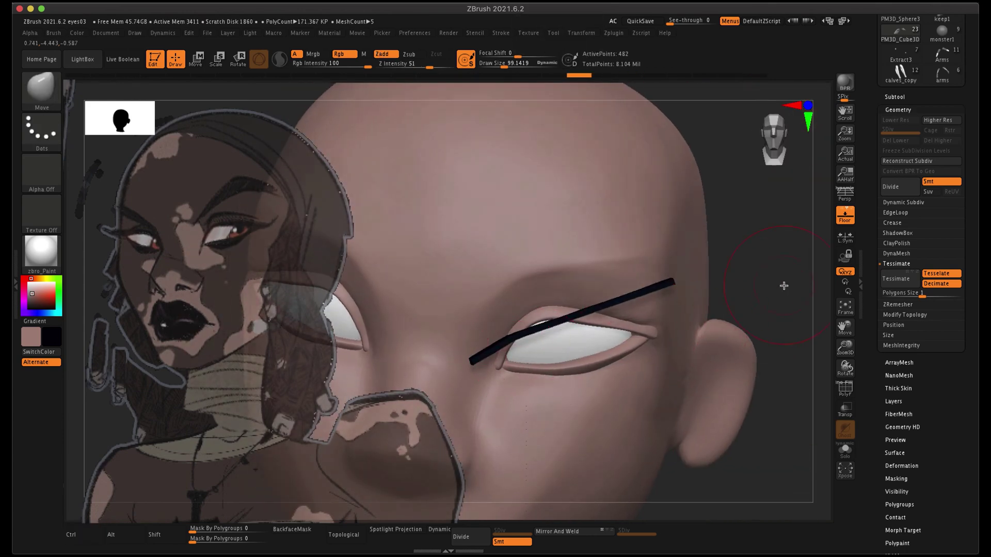
Enlarge the Move brush to a Draw Size of about 182 and bend the black strip along the upper eyelid's curve
{"action": "key", "text": "s"}
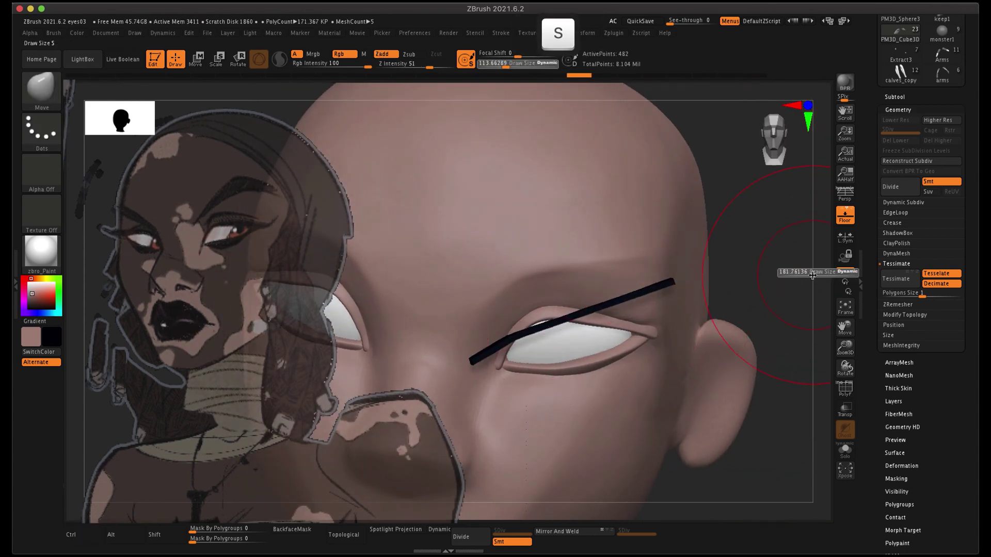
{"action": "left_click_drag", "start_coordinate": [474, 358], "coordinate": [492, 364]}
{"action": "left_click_drag", "start_coordinate": [549, 329], "coordinate": [545, 315]}
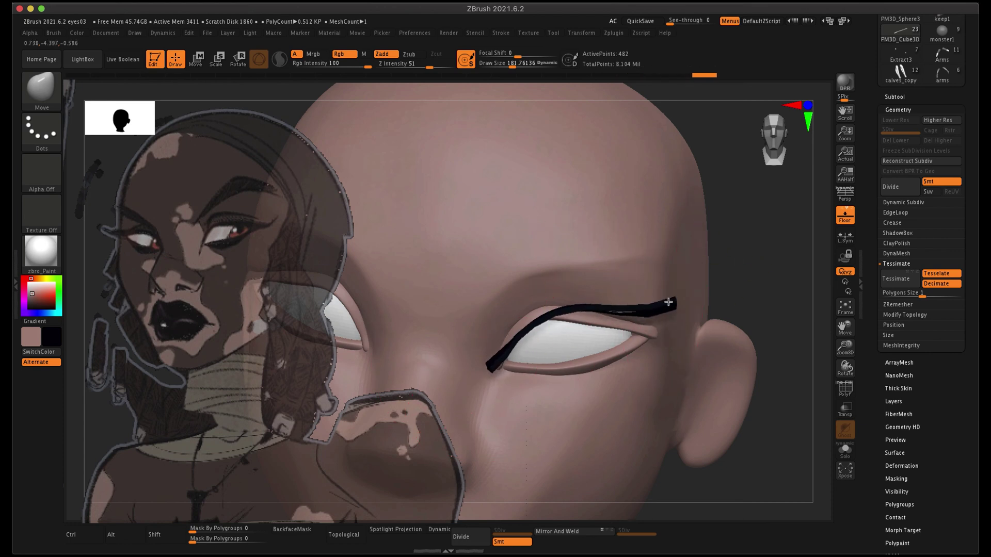
{"action": "left_click_drag", "start_coordinate": [816, 309], "coordinate": [787, 356]}
{"action": "right_click_drag", "start_coordinate": [668, 322], "coordinate": [482, 388]}
{"action": "mouse_move", "coordinate": [519, 361]}
{"action": "left_mouse_down"}
{"action": "mouse_move", "coordinate": [511, 354]}
{"action": "mouse_move", "coordinate": [500, 381]}
{"action": "left_mouse_up"}
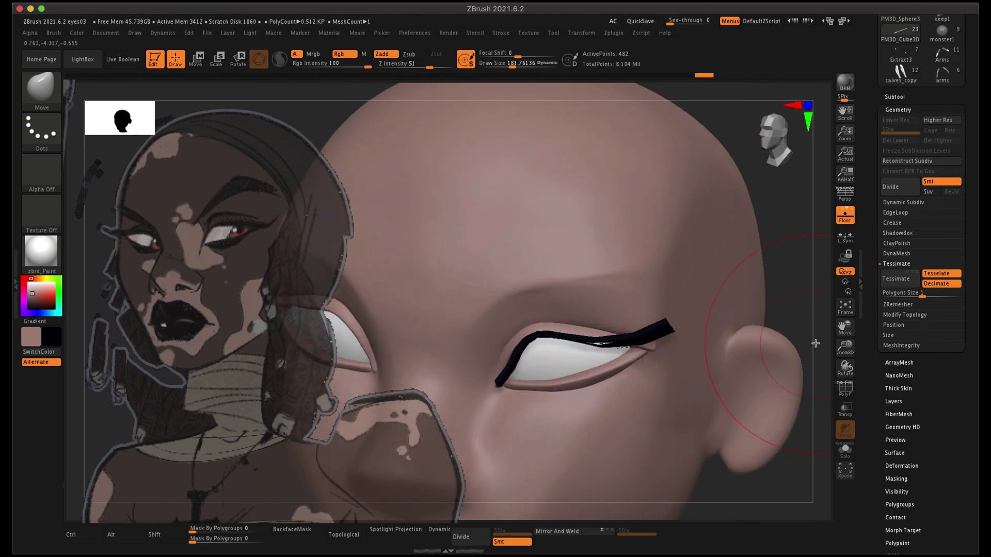
Reduce the Draw Size to about 65 and pull the strip's inner end snugly against the eye's inner corner
{"action": "key", "text": "s"}
{"action": "left_click_drag", "start_coordinate": [814, 343], "coordinate": [769, 291]}
{"action": "left_click_drag", "start_coordinate": [512, 66], "coordinate": [500, 66]}
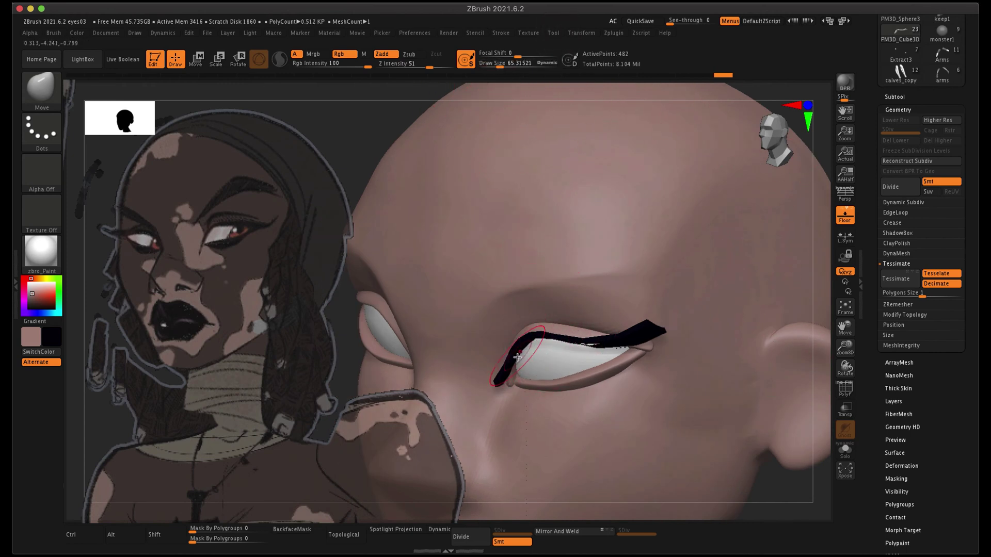
{"action": "left_click_drag", "start_coordinate": [327, 335], "coordinate": [518, 362]}
{"action": "left_click_drag", "start_coordinate": [814, 310], "coordinate": [805, 295]}
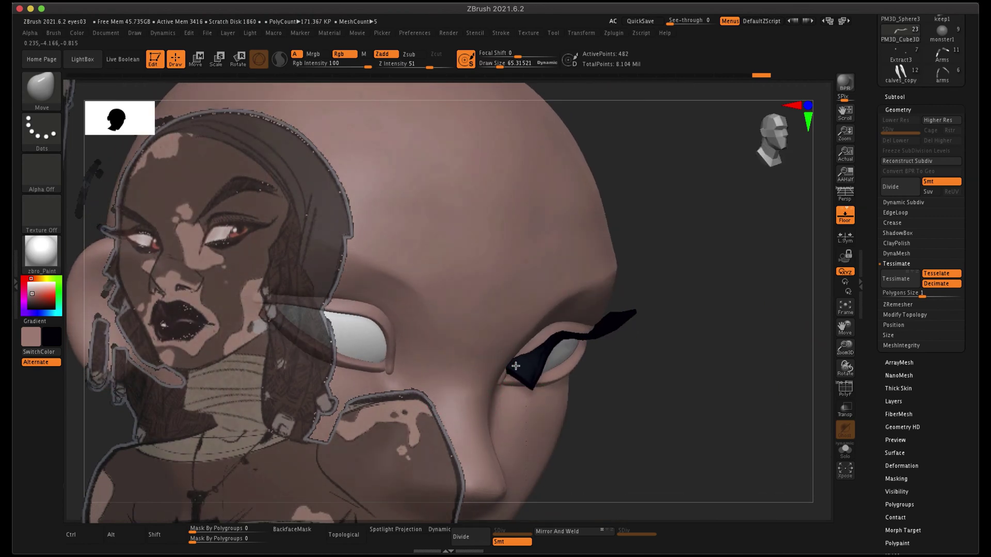
{"action": "mouse_move", "coordinate": [512, 376]}
{"action": "left_mouse_down"}
{"action": "mouse_move", "coordinate": [487, 384]}
{"action": "mouse_move", "coordinate": [489, 376]}
{"action": "left_mouse_up"}
{"action": "key", "text": "shift"}
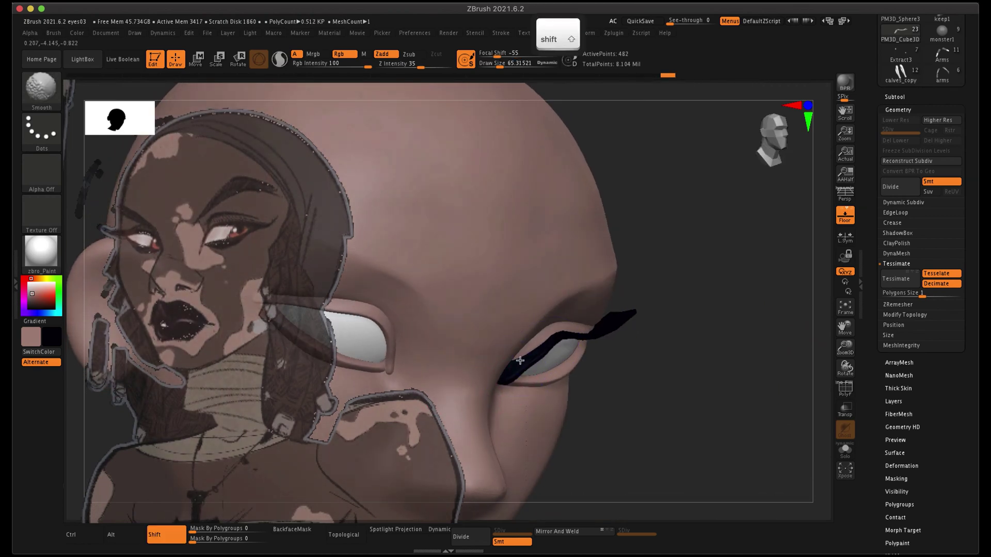
Smooth the strip along the lid and shape its outer end into an upturned wing past the eye's outer corner
{"action": "mouse_move", "coordinate": [695, 354]}
{"action": "left_mouse_down"}
{"action": "mouse_move", "coordinate": [692, 336]}
{"action": "mouse_move", "coordinate": [669, 338]}
{"action": "left_mouse_up"}
{"action": "mouse_move", "coordinate": [567, 332]}
{"action": "left_mouse_down", "text": "shift"}
{"action": "mouse_move", "coordinate": [640, 341]}
{"action": "mouse_move", "coordinate": [618, 324]}
{"action": "left_mouse_up", "text": "shift"}
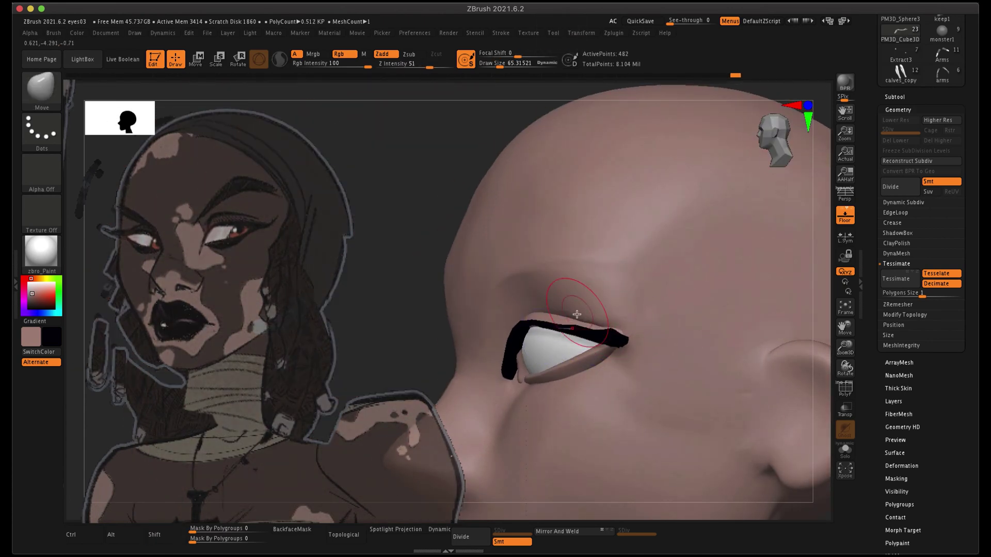
{"action": "key", "text": "shift"}
{"action": "left_click_drag", "start_coordinate": [379, 327], "coordinate": [457, 336]}
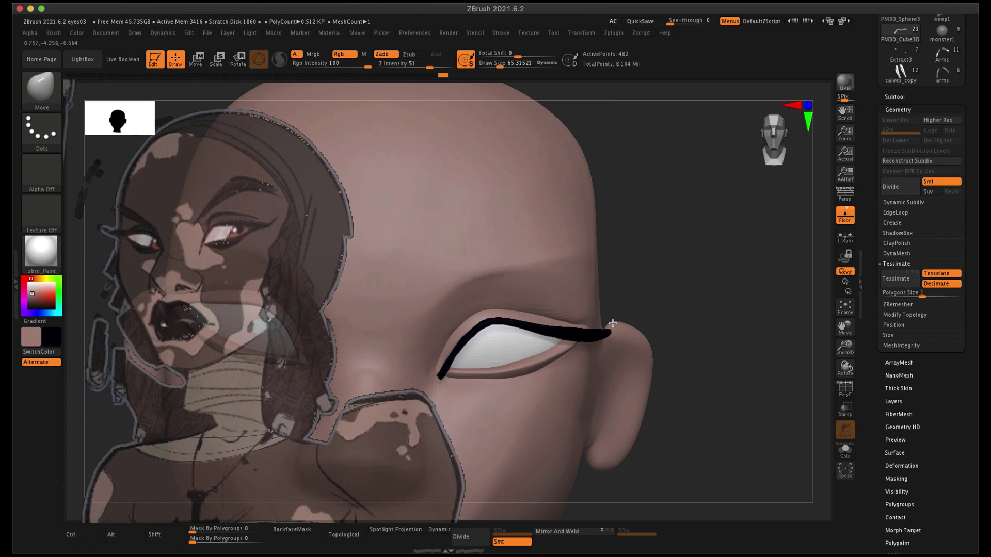
{"action": "left_click_drag", "start_coordinate": [796, 305], "coordinate": [747, 394]}
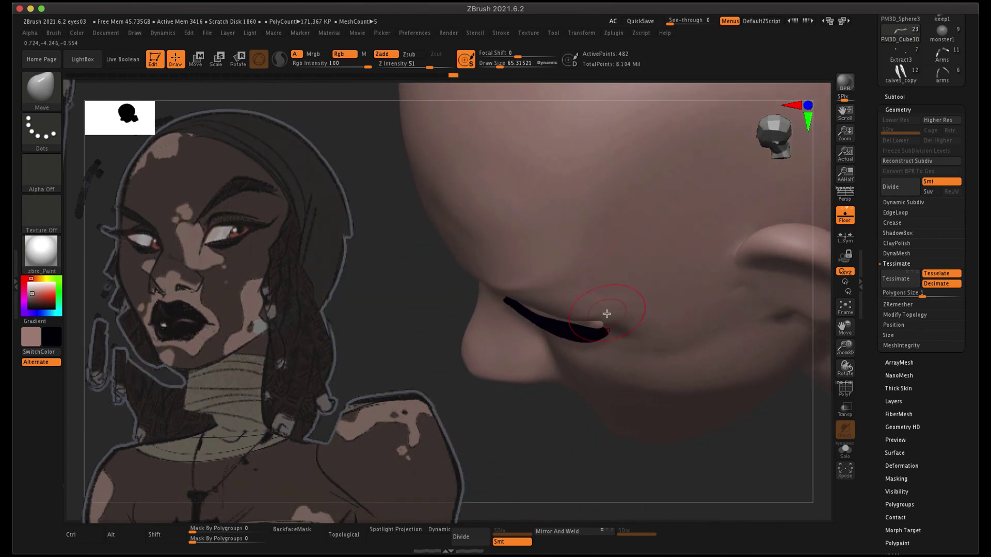
{"action": "right_click_drag", "start_coordinate": [609, 331], "coordinate": [415, 265]}
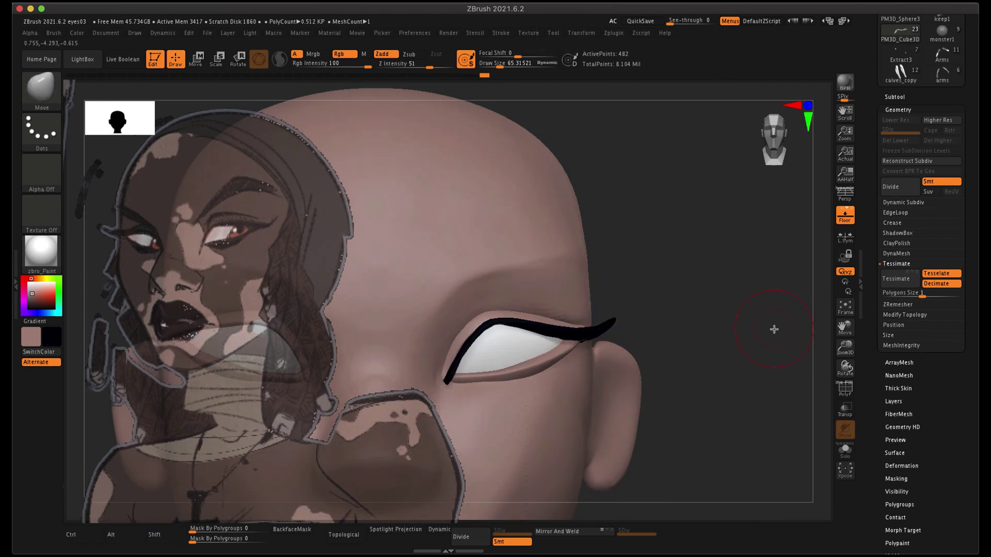
{"action": "key", "text": "f"}
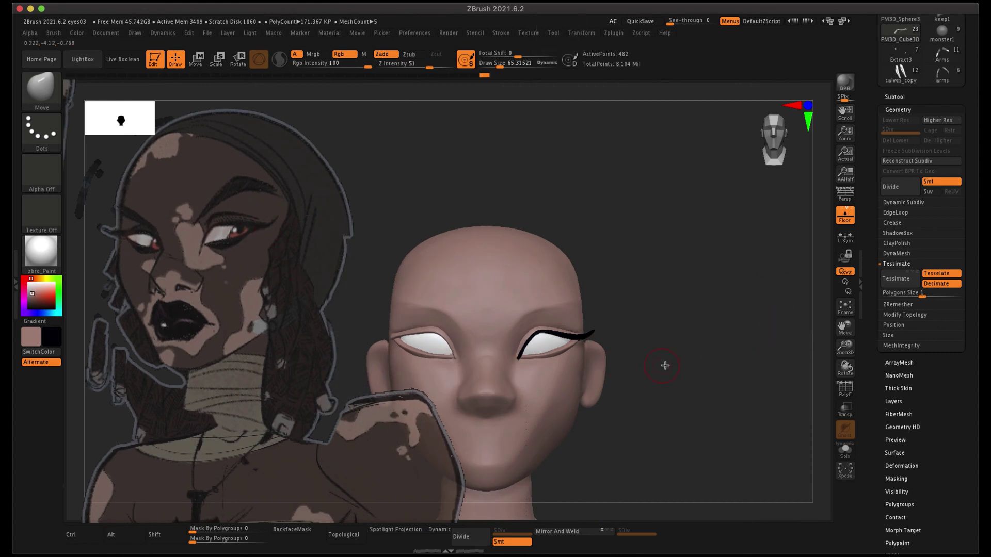
{"action": "right_click_drag", "start_coordinate": [702, 346], "coordinate": [680, 323], "text": "shift"}
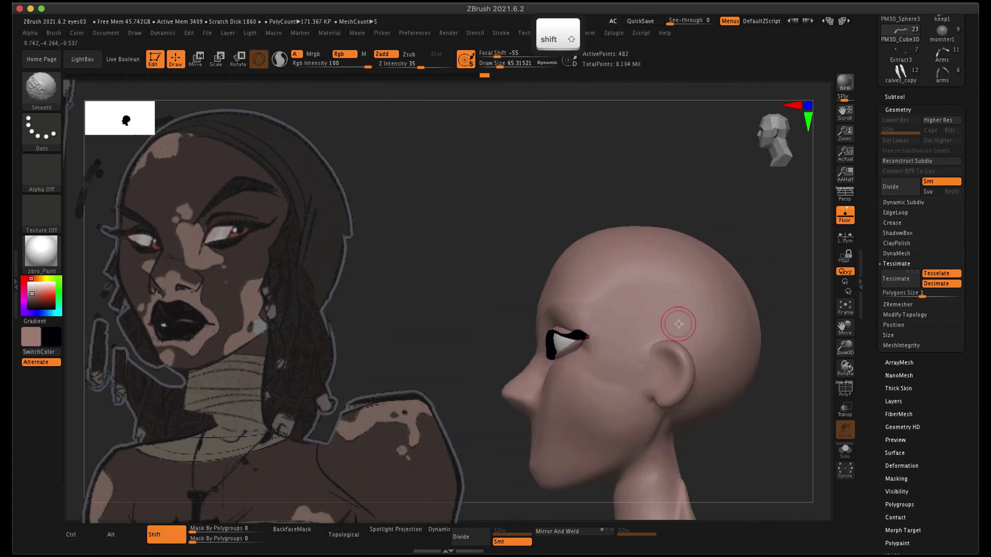
Hide the FACE_CurveTuvbes, base2 and base3 subtools to expose the strip from all sides
{"action": "left_click", "coordinate": [907, 98]}
{"action": "mouse_move", "coordinate": [909, 217]}
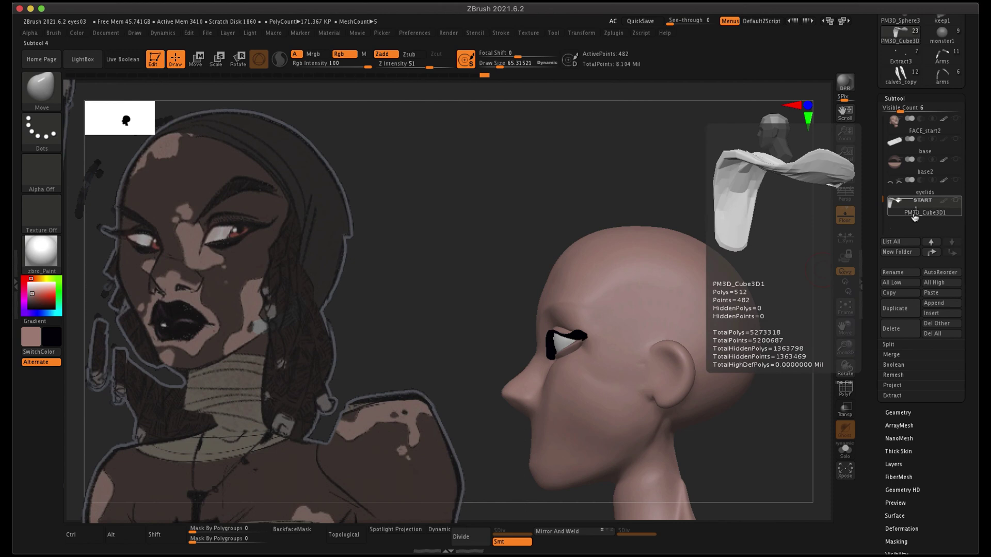
{"action": "left_click", "coordinate": [959, 120]}
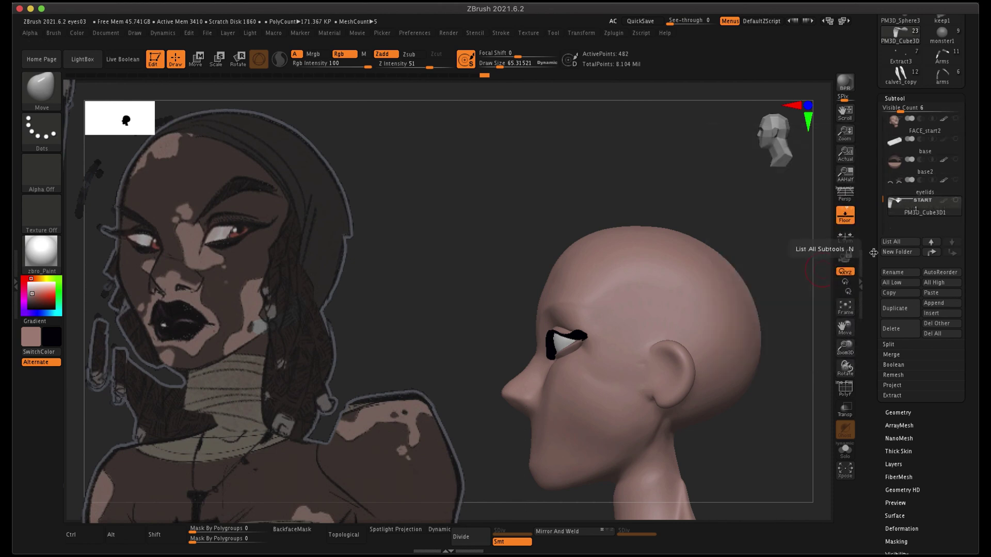
{"action": "left_click_drag", "start_coordinate": [882, 200], "coordinate": [882, 152]}
{"action": "left_click", "coordinate": [956, 119]}
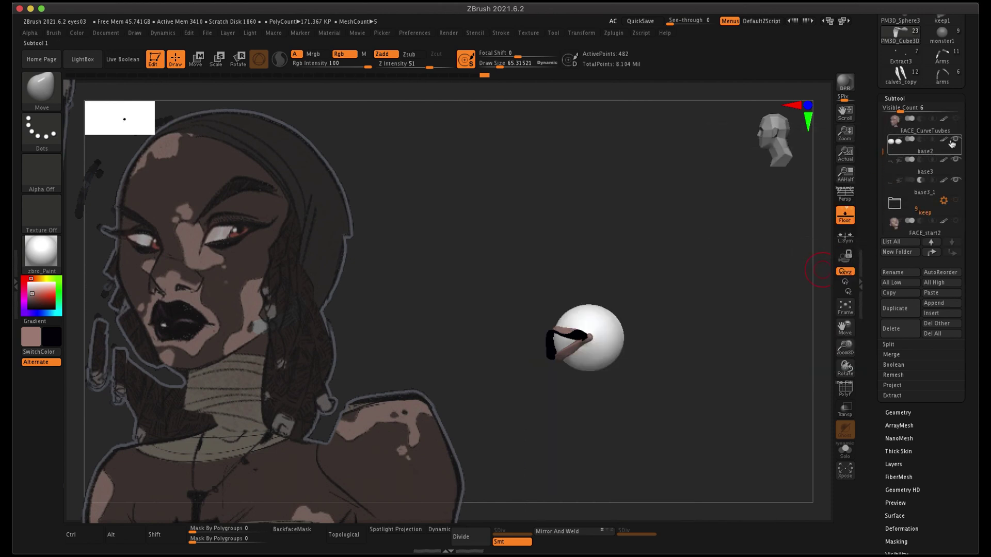
{"action": "left_click", "coordinate": [955, 140]}
{"action": "left_click", "coordinate": [956, 159]}
Smooth and taper the exposed strip's outer end, and show the base3, base2 and FACE_CurveTuvbes subtools again
{"action": "mouse_move", "coordinate": [664, 334]}
{"action": "left_mouse_down", "text": "alt"}
{"action": "mouse_move", "coordinate": [702, 331]}
{"action": "mouse_move", "coordinate": [629, 326]}
{"action": "mouse_move", "coordinate": [704, 348]}
{"action": "mouse_move", "coordinate": [502, 257]}
{"action": "left_mouse_up", "text": "alt"}
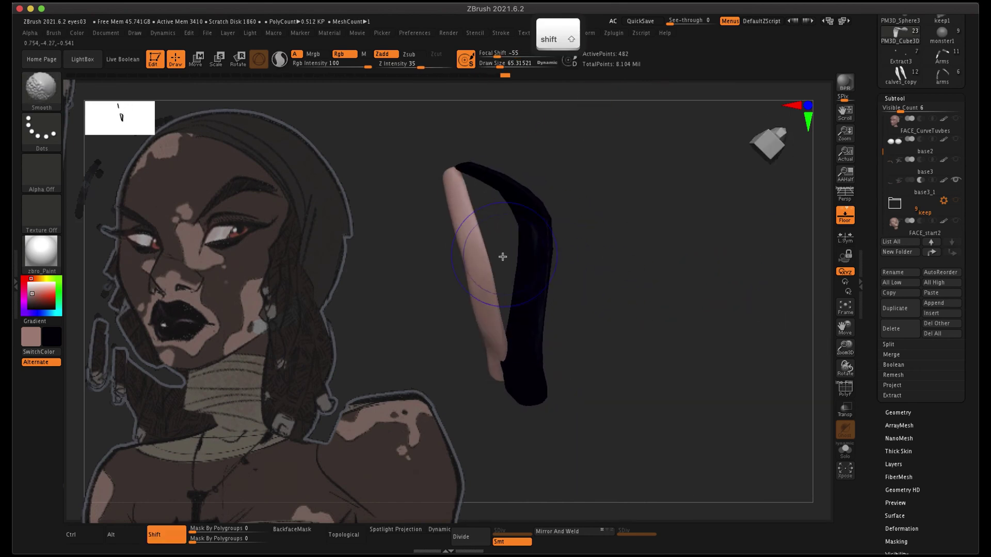
{"action": "mouse_move", "coordinate": [514, 290]}
{"action": "left_mouse_down"}
{"action": "mouse_move", "coordinate": [703, 299]}
{"action": "mouse_move", "coordinate": [644, 323]}
{"action": "mouse_move", "coordinate": [723, 239]}
{"action": "mouse_move", "coordinate": [861, 217]}
{"action": "left_mouse_up"}
{"action": "mouse_move", "coordinate": [885, 149]}
{"action": "left_mouse_down"}
{"action": "mouse_move", "coordinate": [882, 211]}
{"action": "mouse_move", "coordinate": [883, 160]}
{"action": "left_mouse_up"}
{"action": "left_click", "coordinate": [955, 162]}
{"action": "left_click", "coordinate": [956, 142]}
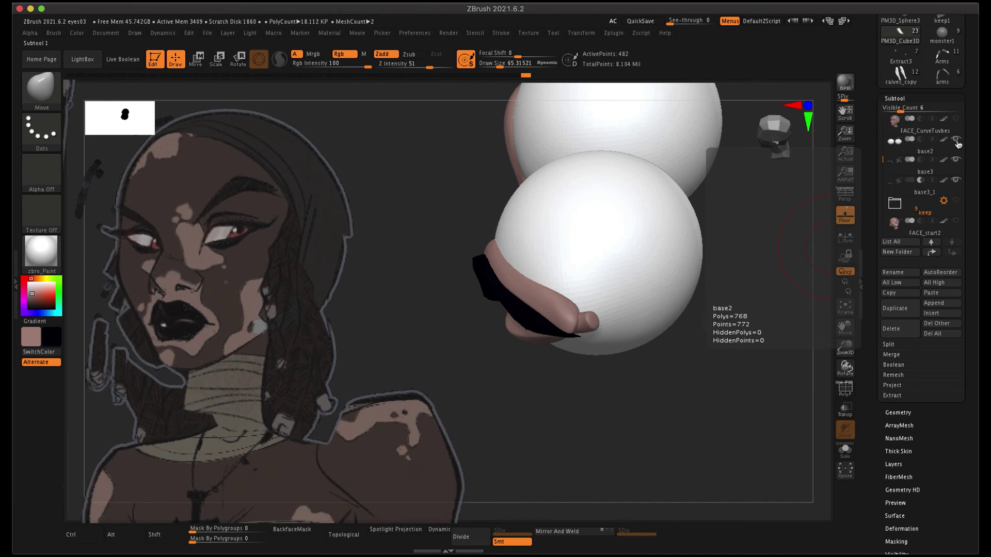
{"action": "left_click", "coordinate": [955, 121]}
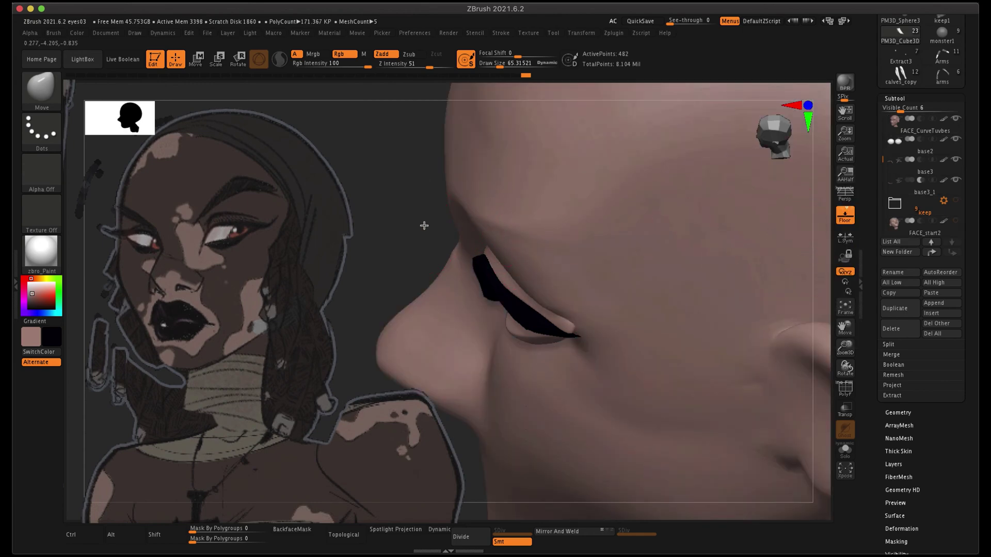
Mirror the eyeliner strip to the opposite eye and apply Mirror And Weld to put a copy on both eyes
{"action": "left_click_drag", "start_coordinate": [424, 225], "coordinate": [831, 342]}
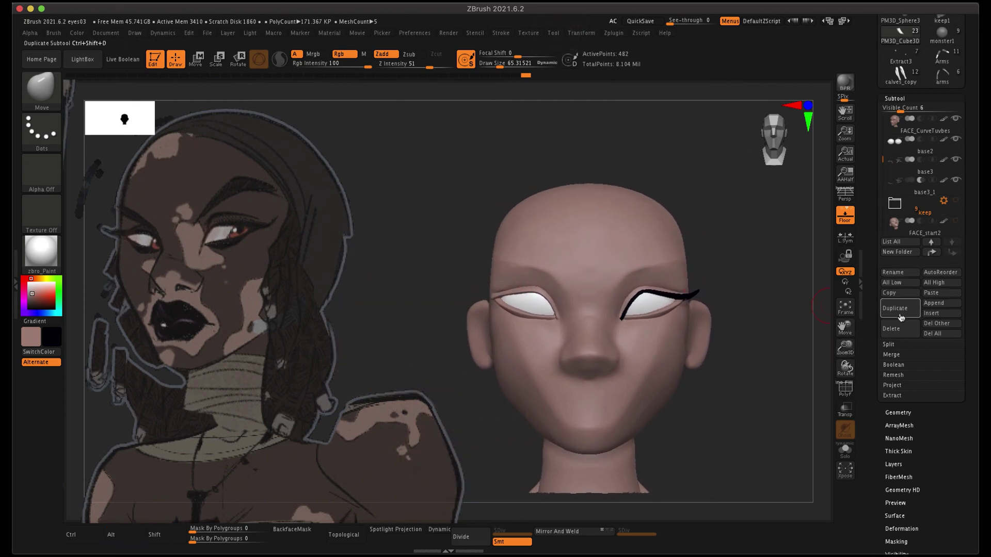
{"action": "left_click", "coordinate": [898, 412]}
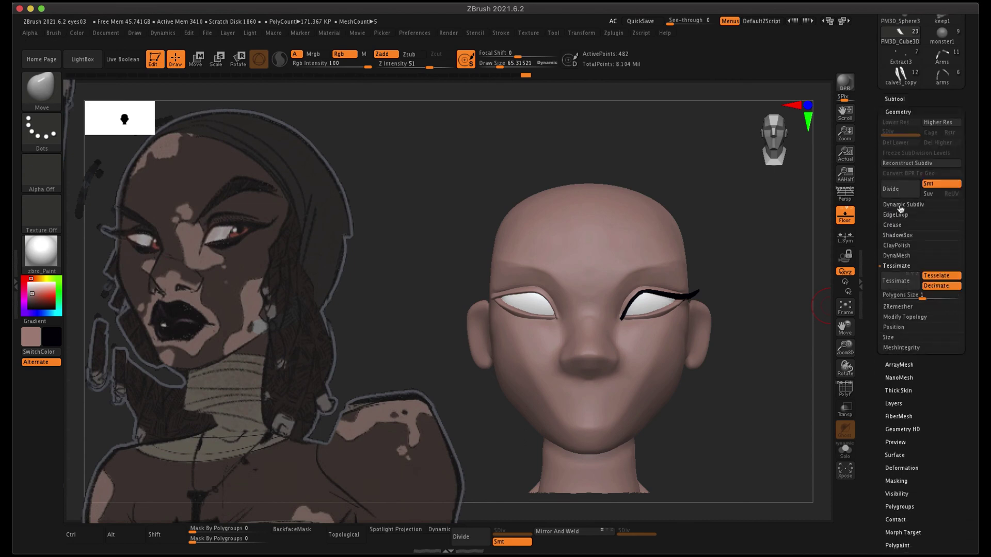
{"action": "left_click", "coordinate": [898, 266]}
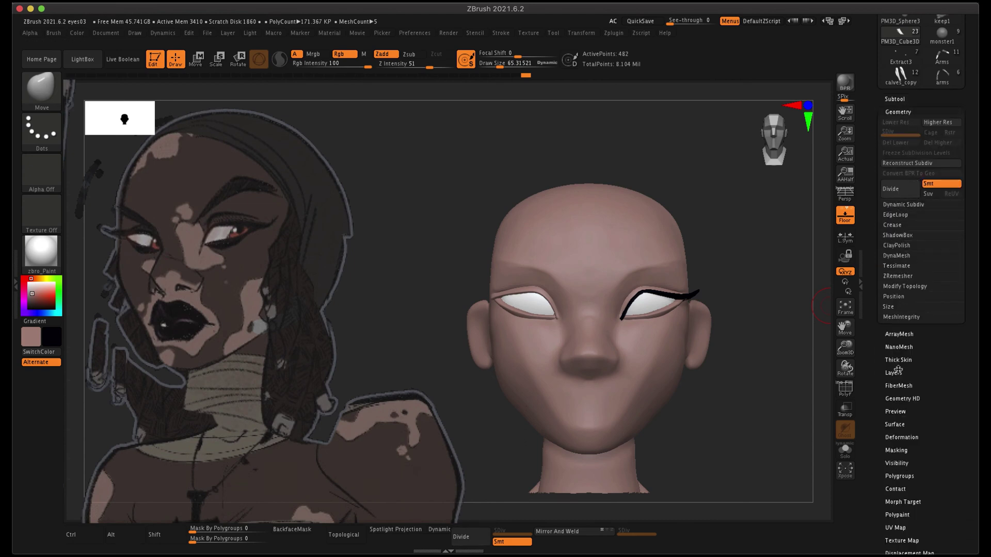
{"action": "left_click", "coordinate": [901, 437]}
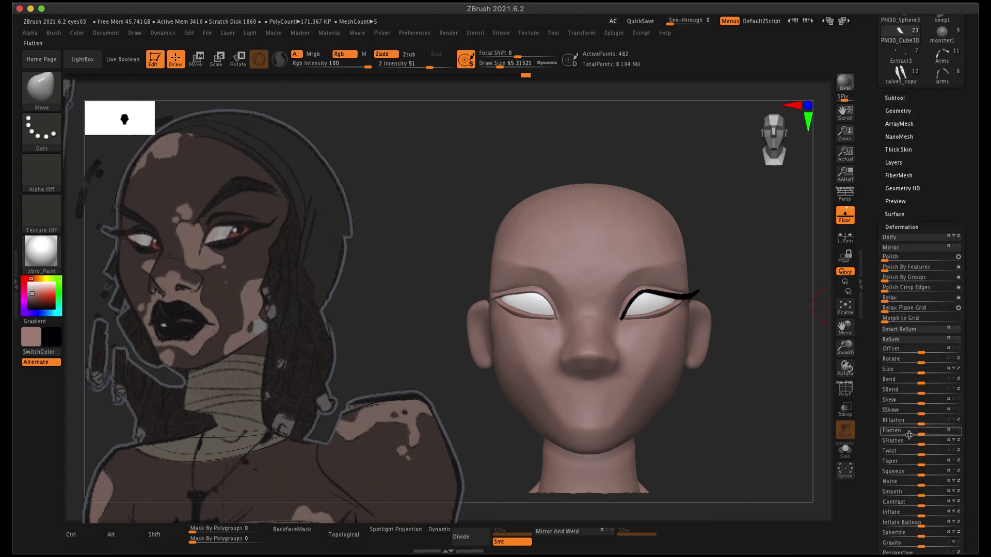
{"action": "left_click", "coordinate": [896, 249]}
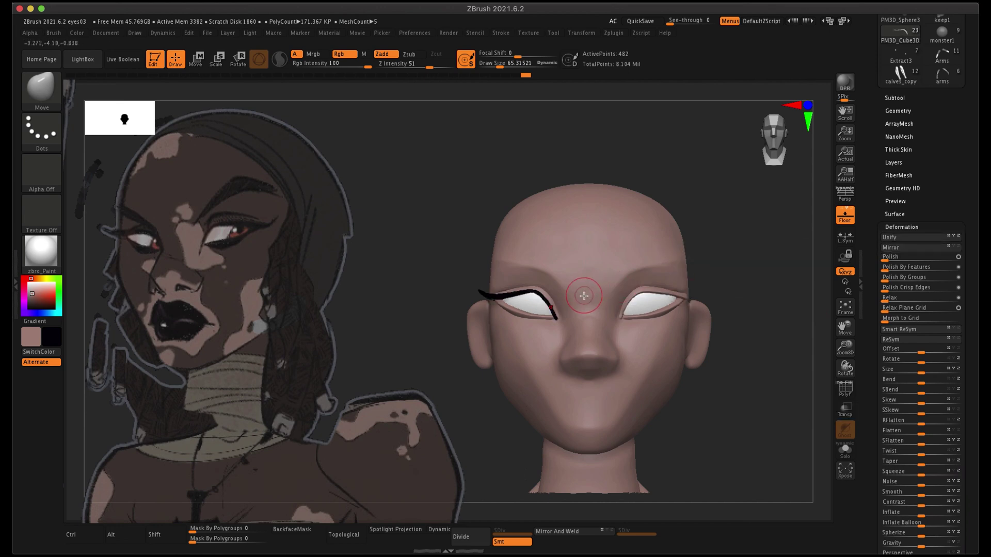
{"action": "left_click", "coordinate": [558, 532]}
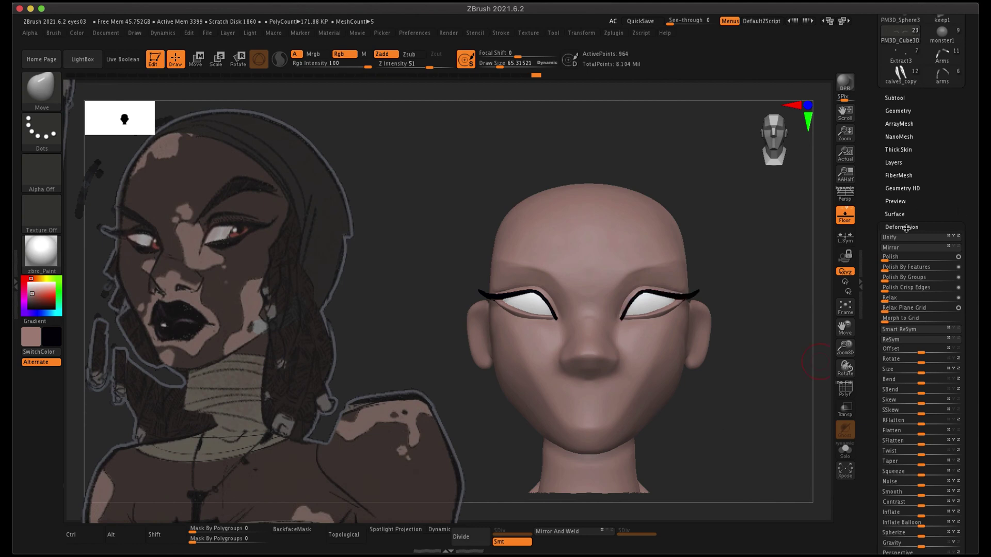
{"action": "left_click", "coordinate": [906, 228]}
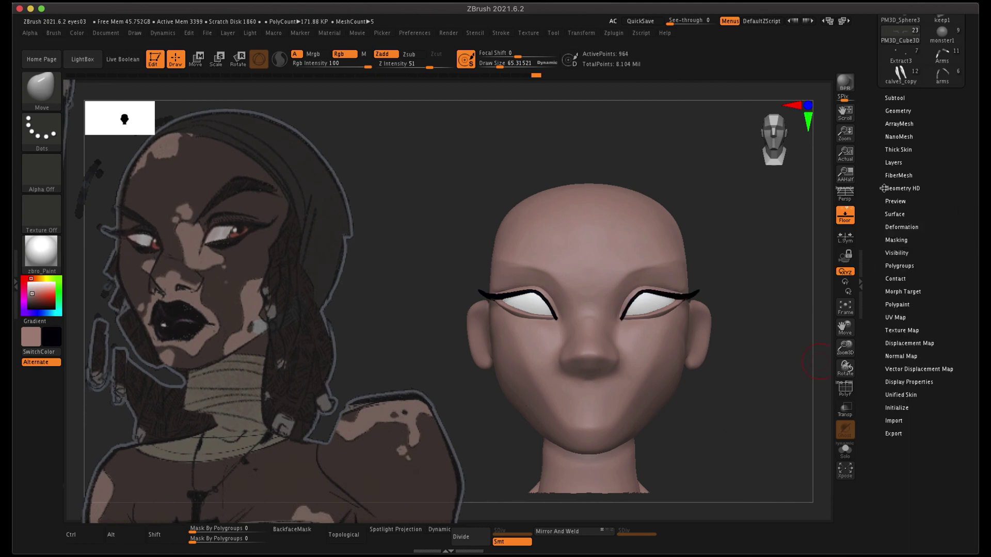
Look up the Mirror And Weld command among the Modify Topology settings
{"action": "left_click", "coordinate": [910, 113]}
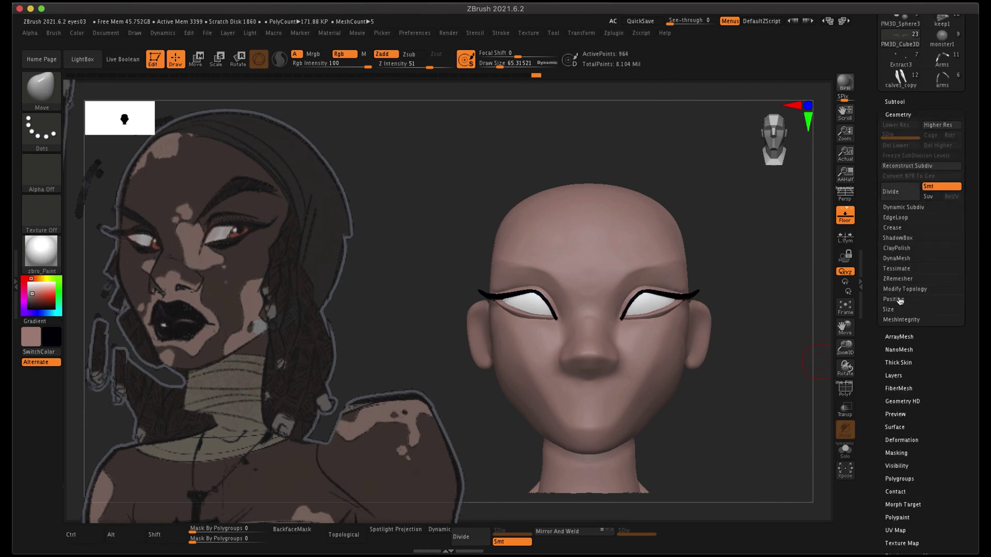
{"action": "left_click", "coordinate": [902, 290]}
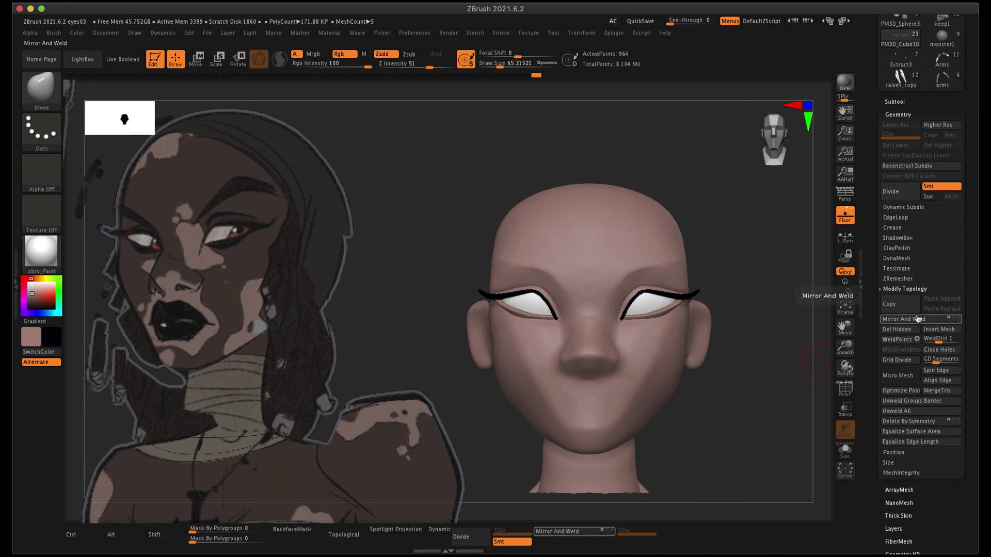
{"action": "left_click", "coordinate": [919, 290]}
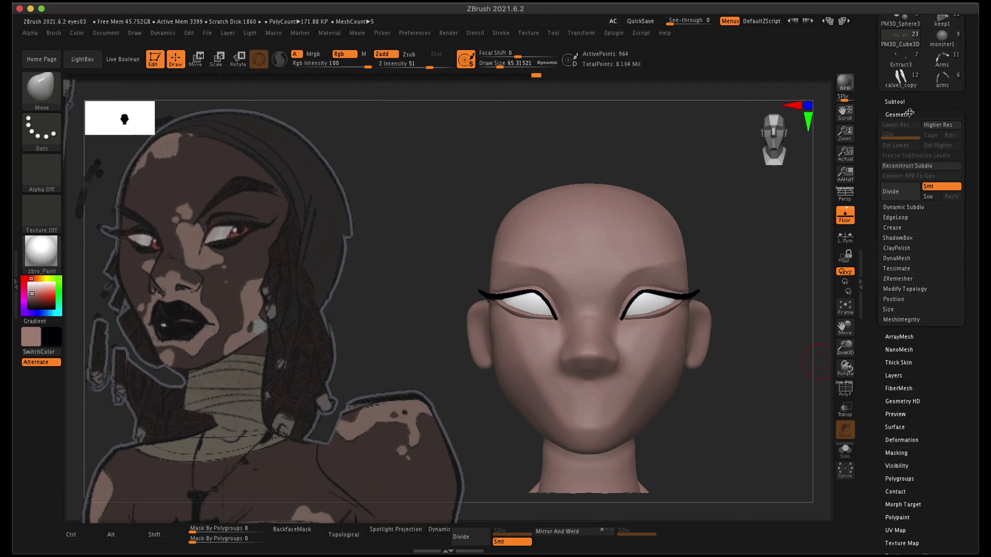
{"action": "left_click_drag", "start_coordinate": [910, 112], "coordinate": [909, 115]}
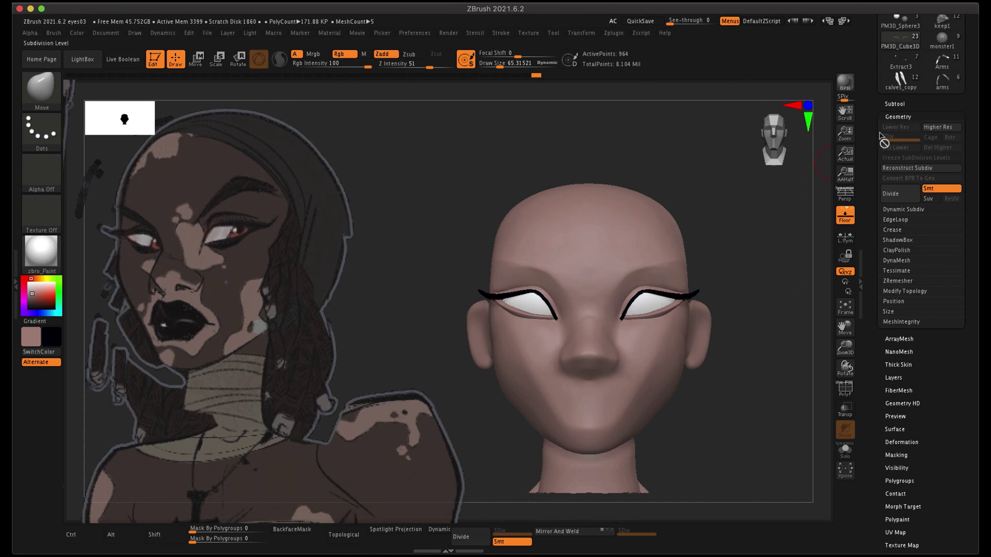
{"action": "left_click", "coordinate": [904, 119]}
Append a new cube to the subtool list below the eyeliner strips
{"action": "left_click", "coordinate": [908, 109]}
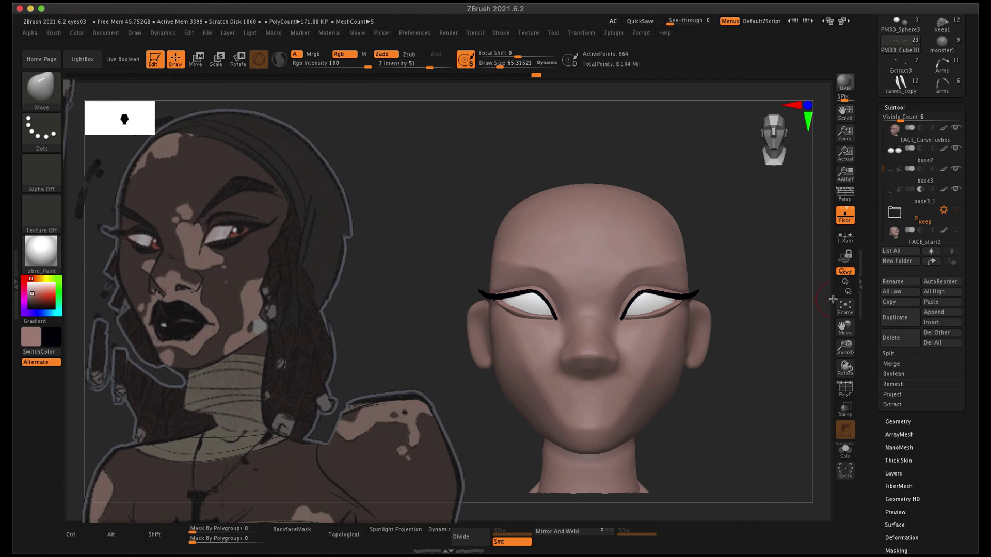
{"action": "left_click_drag", "start_coordinate": [761, 332], "coordinate": [766, 355], "text": "alt"}
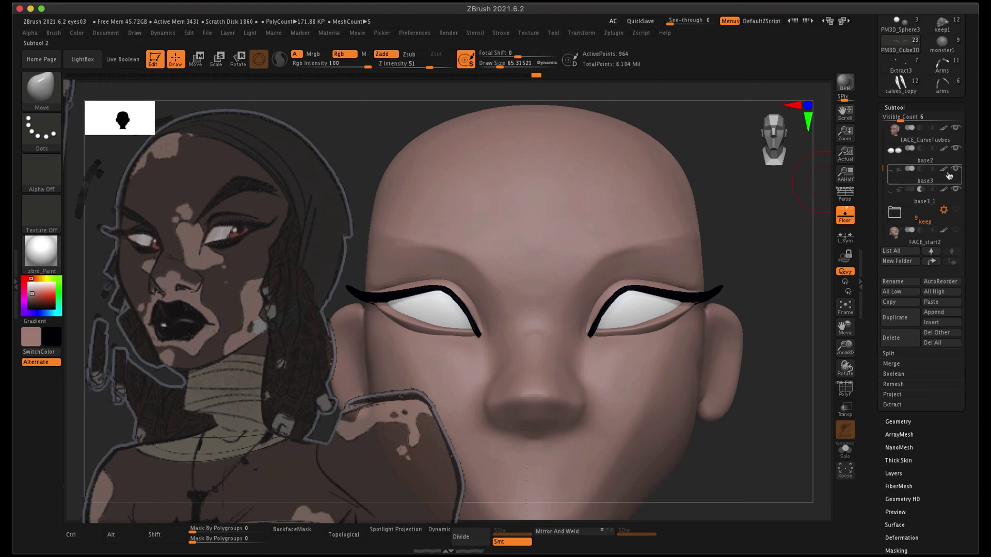
{"action": "left_click_drag", "start_coordinate": [882, 168], "coordinate": [888, 185]}
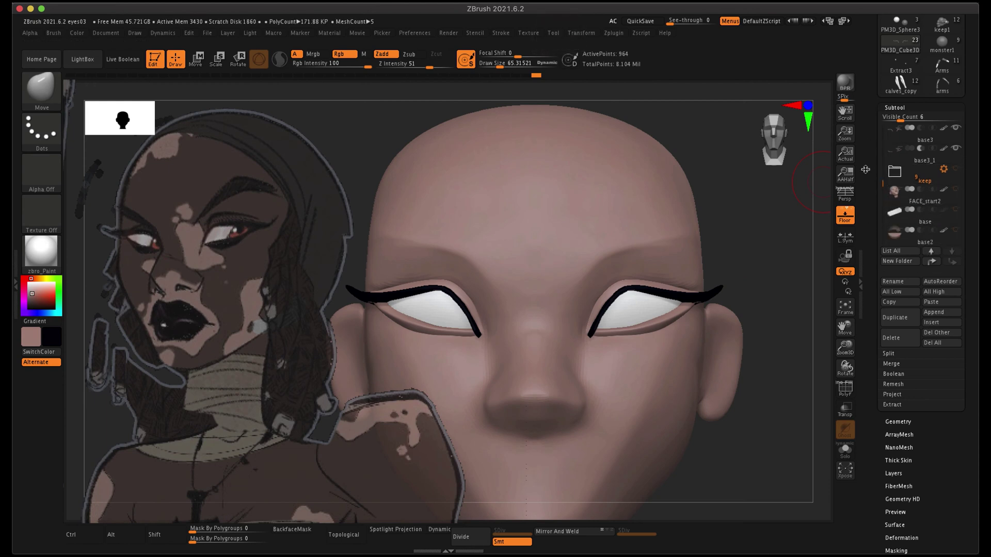
{"action": "left_click", "coordinate": [894, 107]}
{"action": "left_click", "coordinate": [899, 109]}
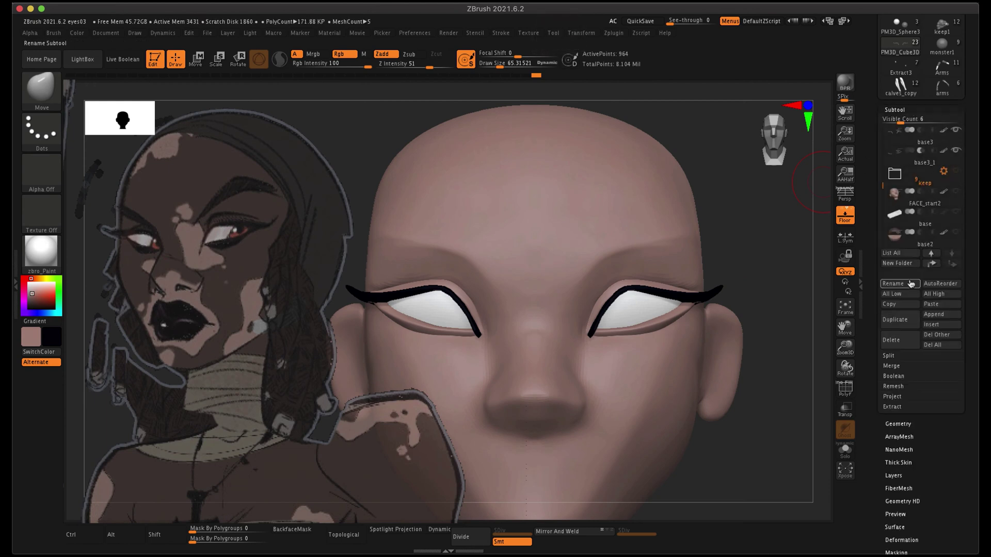
{"action": "left_click", "coordinate": [948, 316]}
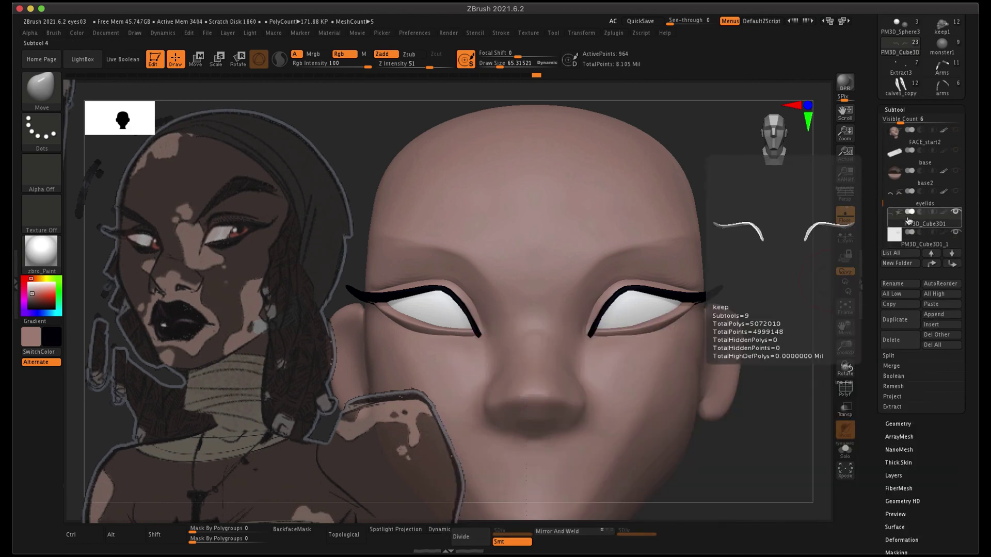
Rename the eyeliner subtool to Eyelash_top and the newly appended cube subtool to eyelash_bottom
{"action": "left_click", "coordinate": [904, 284]}
{"action": "type", "text": "Eye"}
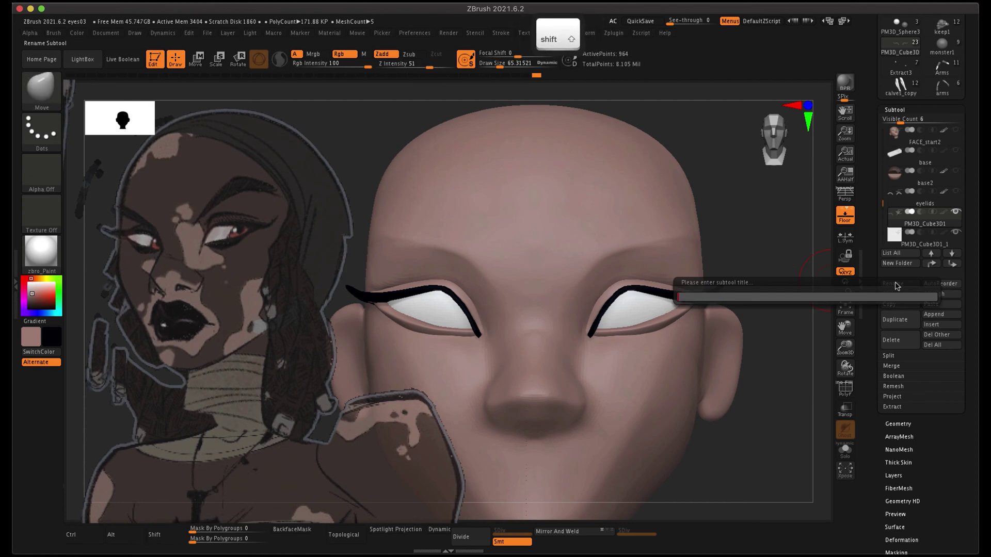
{"action": "type", "text": "lash_top"}
{"action": "key", "text": "Return"}
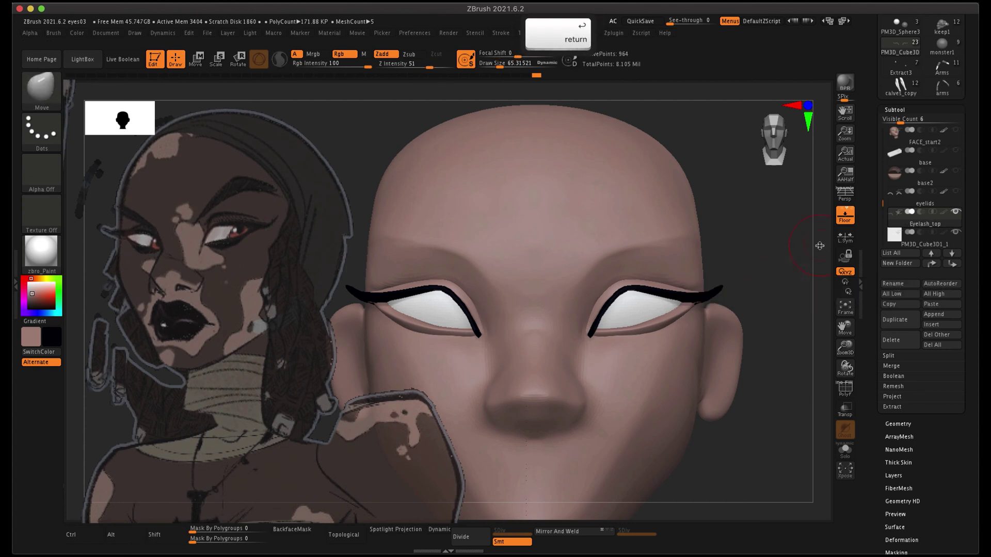
{"action": "left_click", "coordinate": [903, 284]}
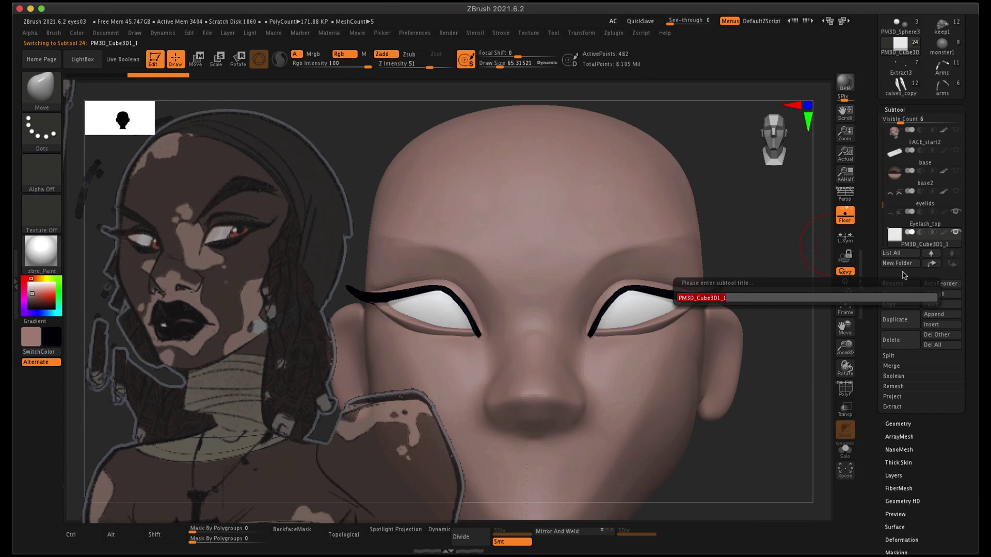
{"action": "type", "text": "eyelash_bottom"}
{"action": "key", "text": "Return"}
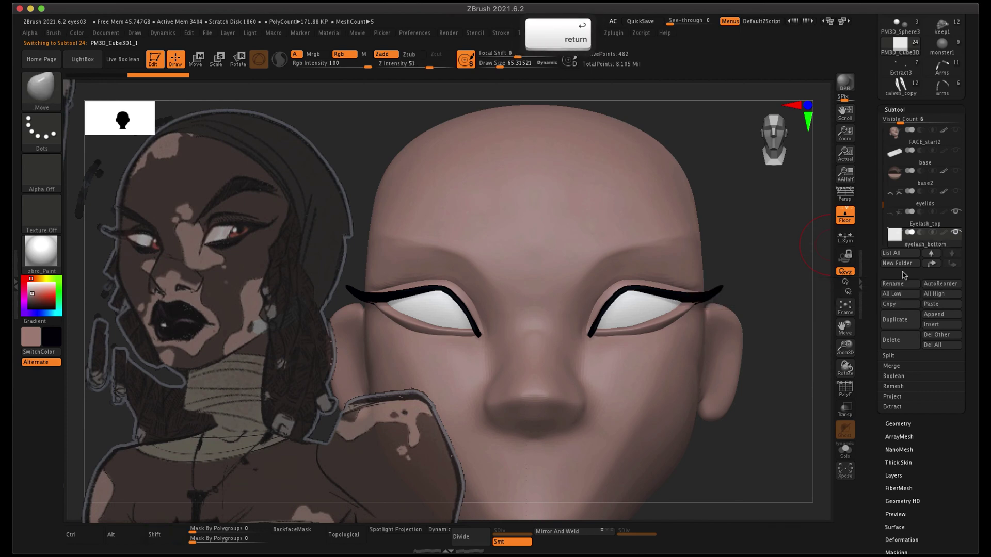
Move the eyelash_bottom cube up beside the face at nose level and flatten its height into a thin slab
{"action": "key", "text": "f"}
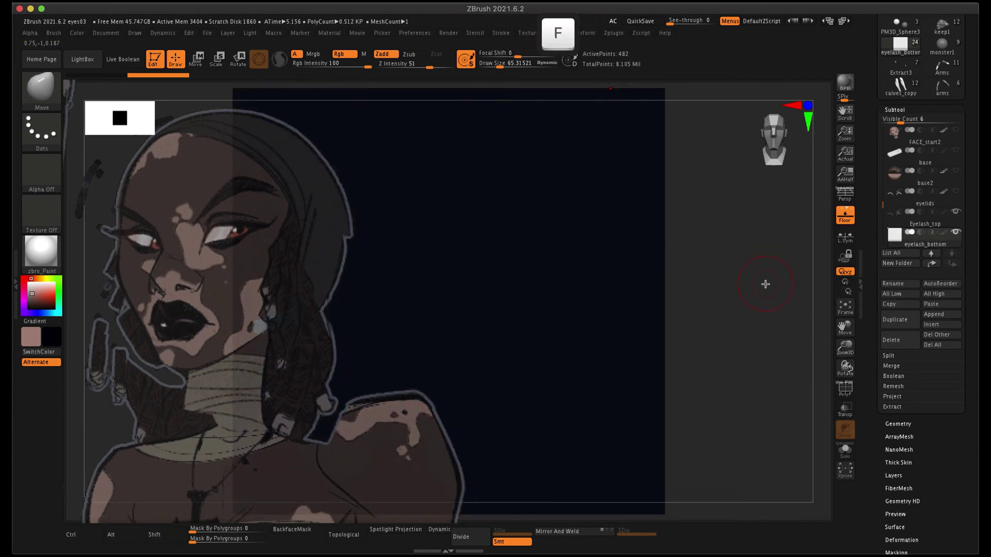
{"action": "key", "text": "f"}
{"action": "key", "text": "w"}
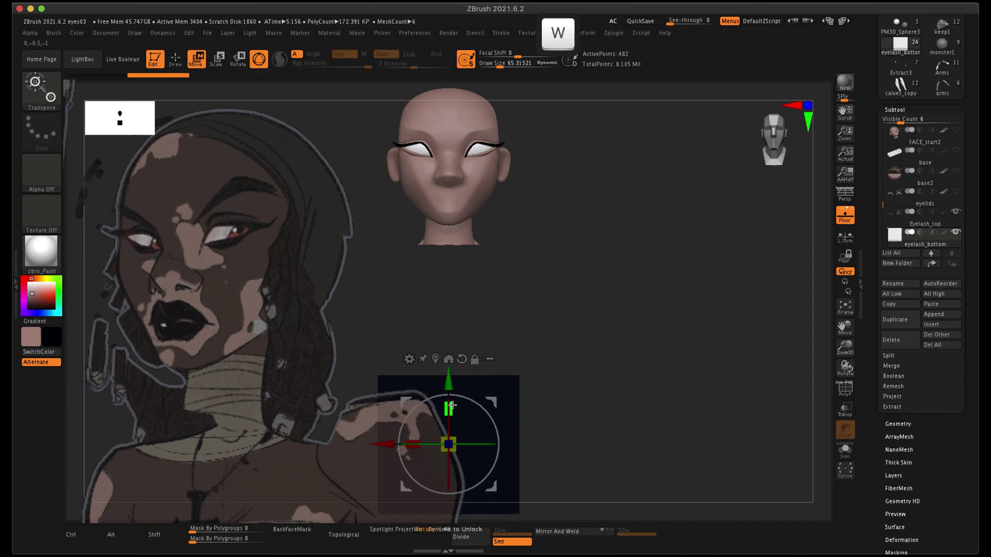
{"action": "left_click_drag", "start_coordinate": [452, 406], "coordinate": [451, 440]}
{"action": "left_click_drag", "start_coordinate": [448, 381], "coordinate": [449, 116]}
{"action": "left_click_drag", "start_coordinate": [628, 309], "coordinate": [763, 361], "text": "alt"}
{"action": "left_click_drag", "start_coordinate": [516, 346], "coordinate": [633, 347]}
{"action": "left_click_drag", "start_coordinate": [698, 311], "coordinate": [725, 430]}
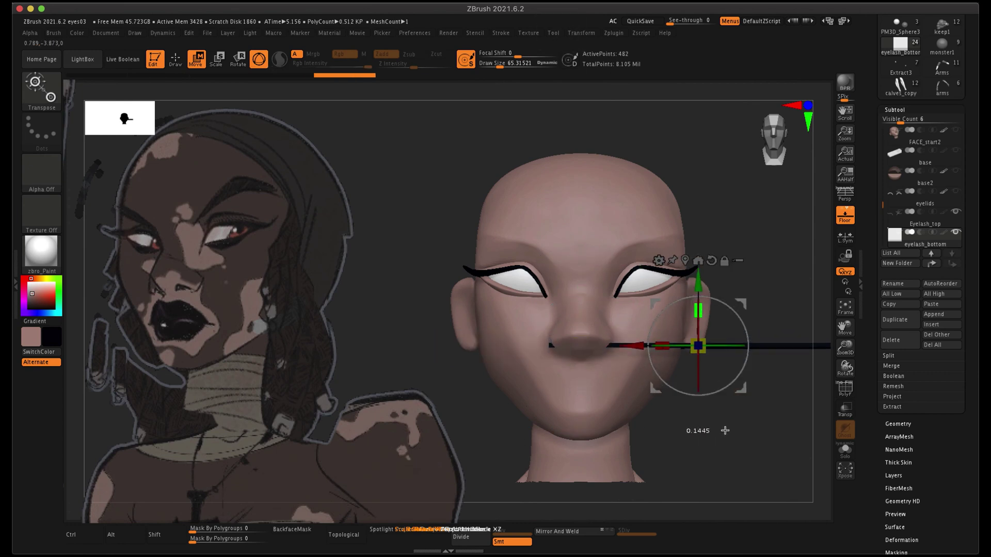
Shorten the flattened slab sideways and reduce its depth to make a narrow bar
{"action": "mouse_move", "coordinate": [805, 410]}
{"action": "left_mouse_down"}
{"action": "mouse_move", "coordinate": [747, 407]}
{"action": "mouse_move", "coordinate": [808, 413]}
{"action": "left_mouse_up"}
{"action": "left_click_drag", "start_coordinate": [660, 346], "coordinate": [796, 409]}
{"action": "left_click_drag", "start_coordinate": [782, 297], "coordinate": [766, 405]}
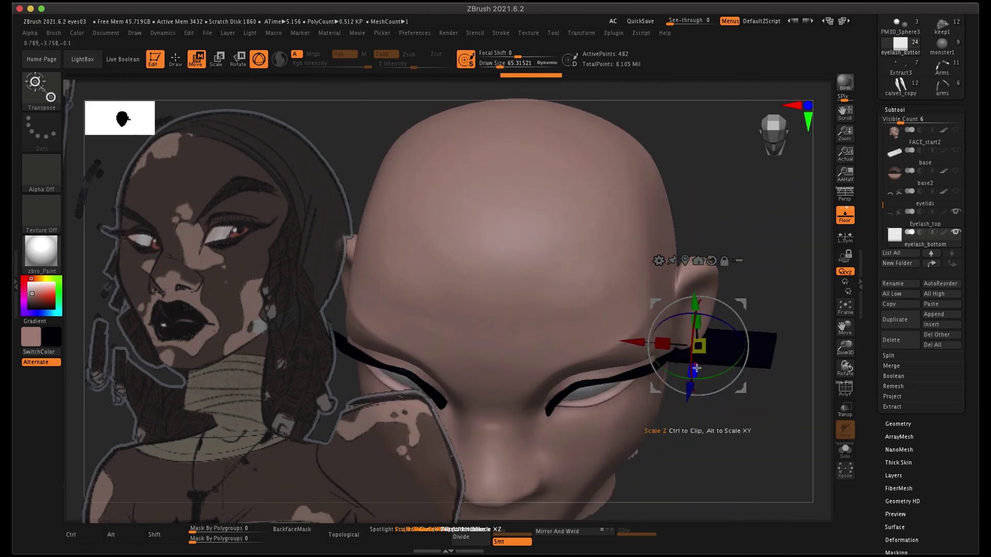
{"action": "left_click_drag", "start_coordinate": [696, 368], "coordinate": [695, 358]}
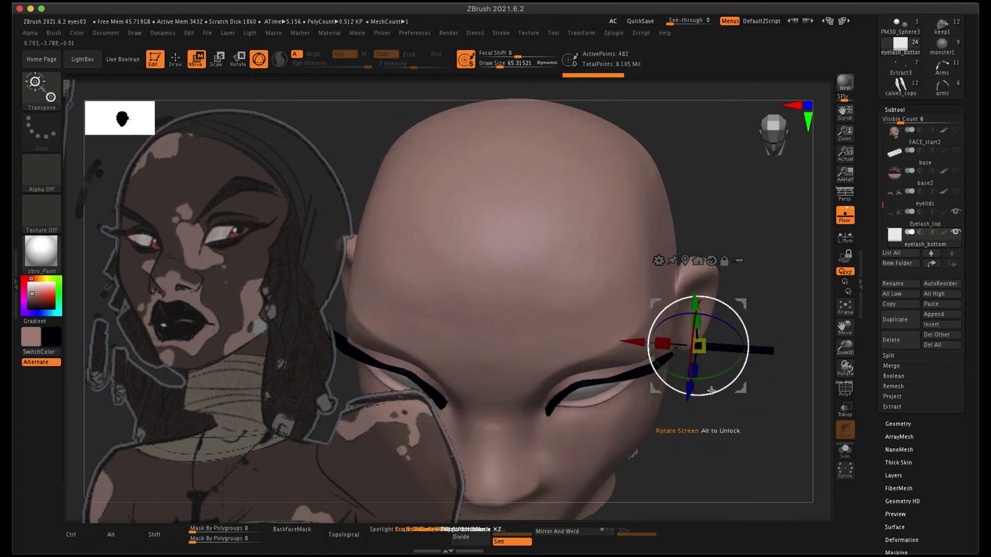
Position the narrow bar in front of the cheek below the eye and return to sculpting mode
{"action": "left_click_drag", "start_coordinate": [815, 405], "coordinate": [678, 432]}
{"action": "left_click_drag", "start_coordinate": [640, 342], "coordinate": [460, 336]}
{"action": "mouse_move", "coordinate": [439, 333]}
{"action": "left_mouse_down"}
{"action": "mouse_move", "coordinate": [485, 300]}
{"action": "mouse_move", "coordinate": [451, 352]}
{"action": "mouse_move", "coordinate": [447, 330]}
{"action": "mouse_move", "coordinate": [467, 325]}
{"action": "left_mouse_up"}
{"action": "key", "text": "q"}
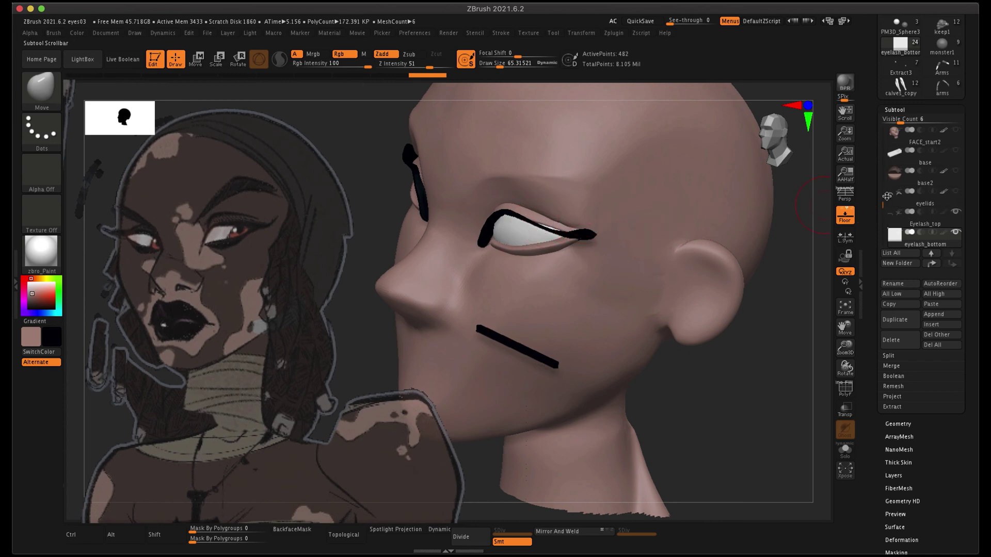
{"action": "left_click_drag", "start_coordinate": [886, 196], "coordinate": [888, 160]}
{"action": "left_click", "coordinate": [929, 182]}
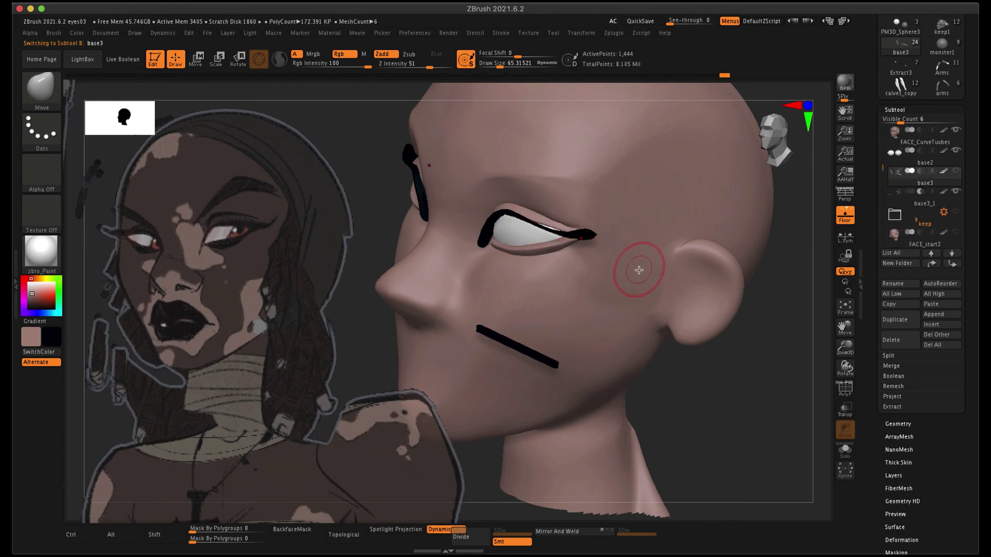
{"action": "key", "text": "b"}
{"action": "key", "text": "i"}
{"action": "key", "text": "n"}
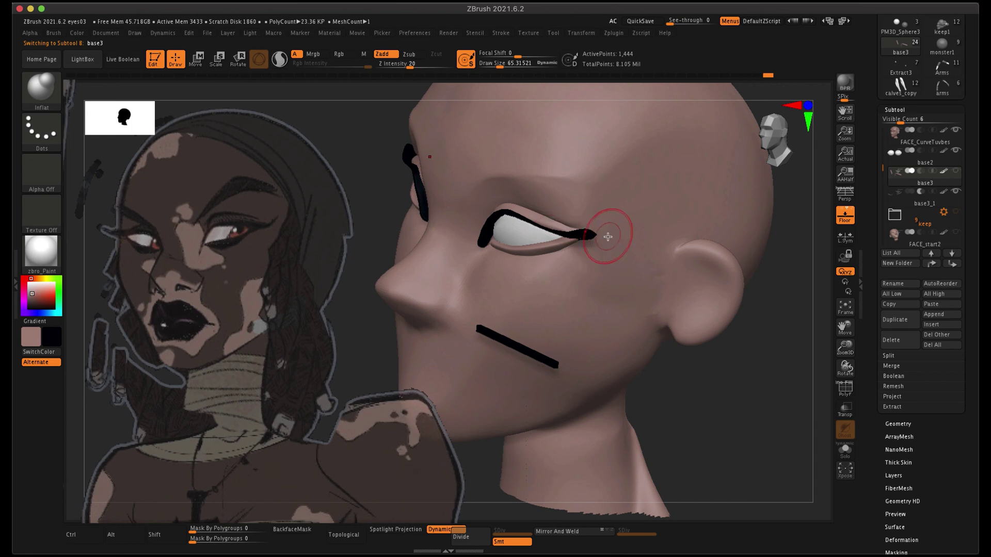
{"action": "left_click_drag", "start_coordinate": [795, 334], "coordinate": [777, 323], "text": "shift"}
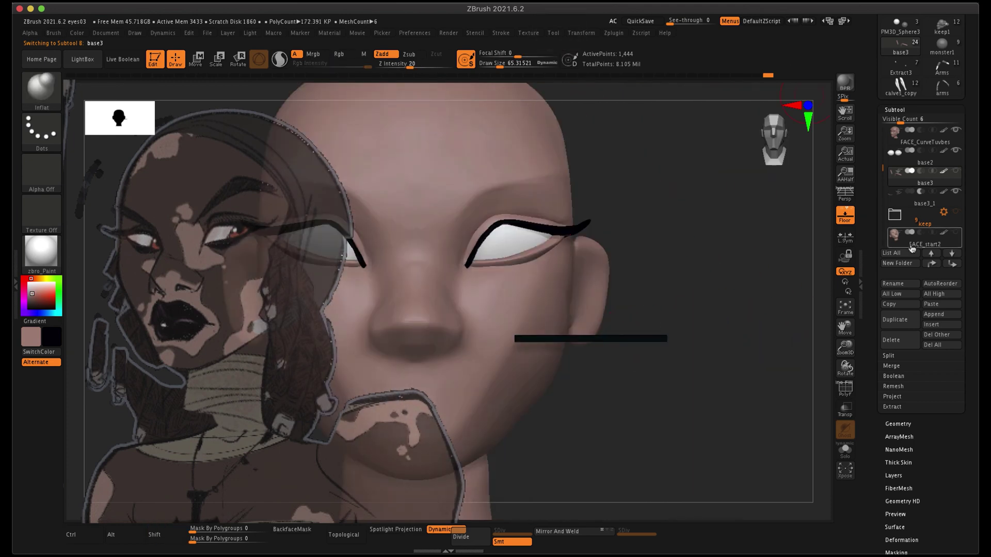
{"action": "scroll", "coordinate": [928, 228], "scroll_direction": "up", "scroll_amount": 3}
{"action": "left_click", "coordinate": [941, 227]}
{"action": "left_click", "coordinate": [941, 228]}
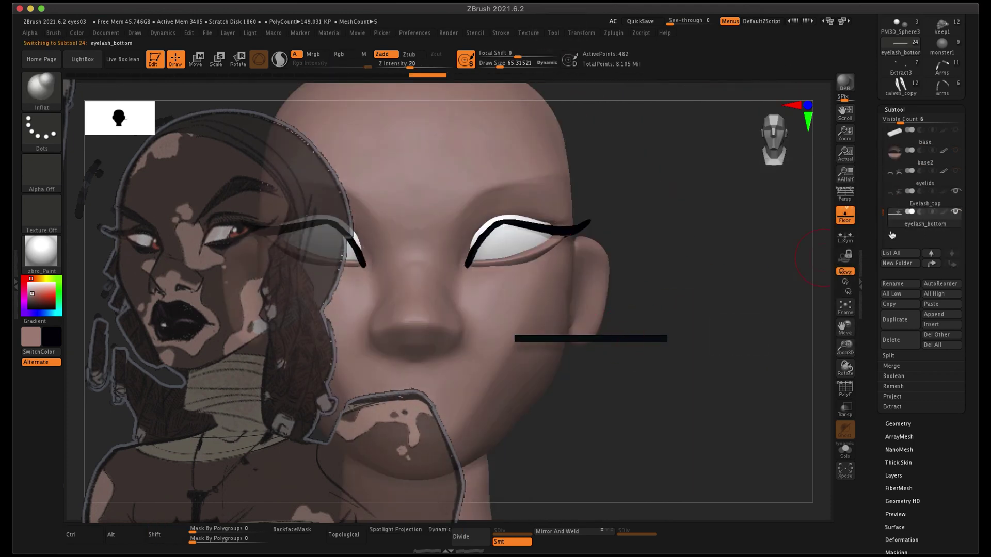
Turn the base3 subtool's visibility back on and return to the eyelash_bottom subtool in the list
{"action": "mouse_move", "coordinate": [934, 213]}
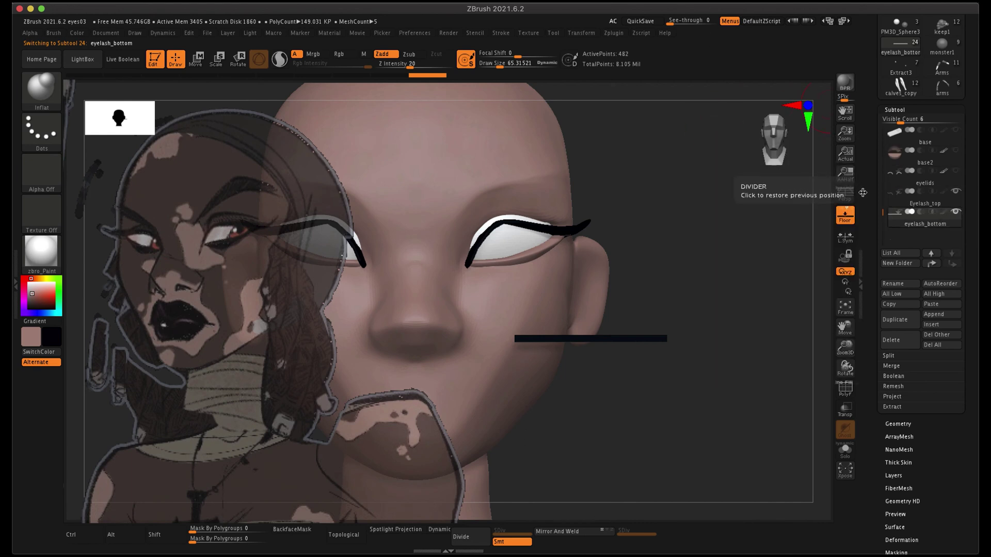
{"action": "left_click_drag", "start_coordinate": [883, 212], "coordinate": [883, 165]}
{"action": "left_click", "coordinate": [957, 172]}
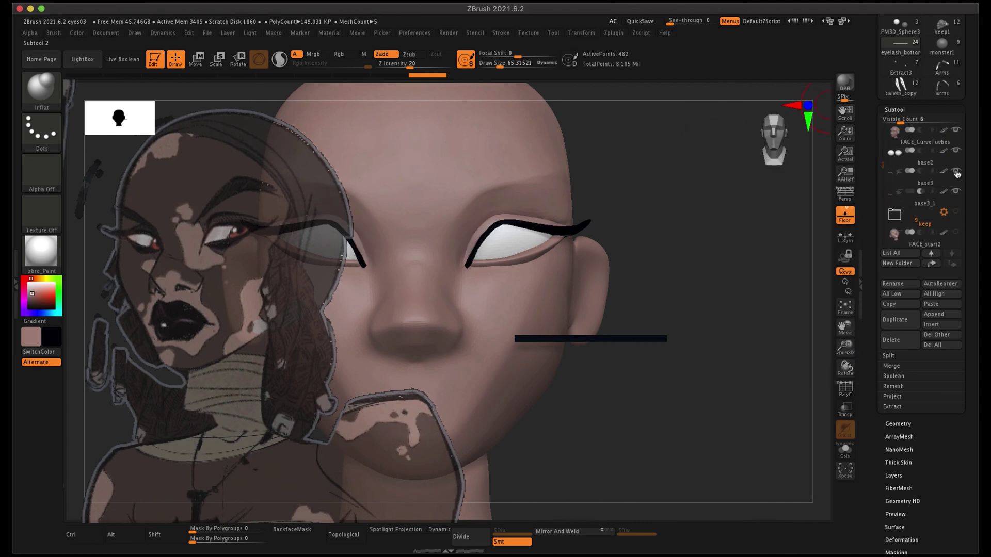
{"action": "scroll", "coordinate": [880, 163], "scroll_direction": "down", "scroll_amount": 5}
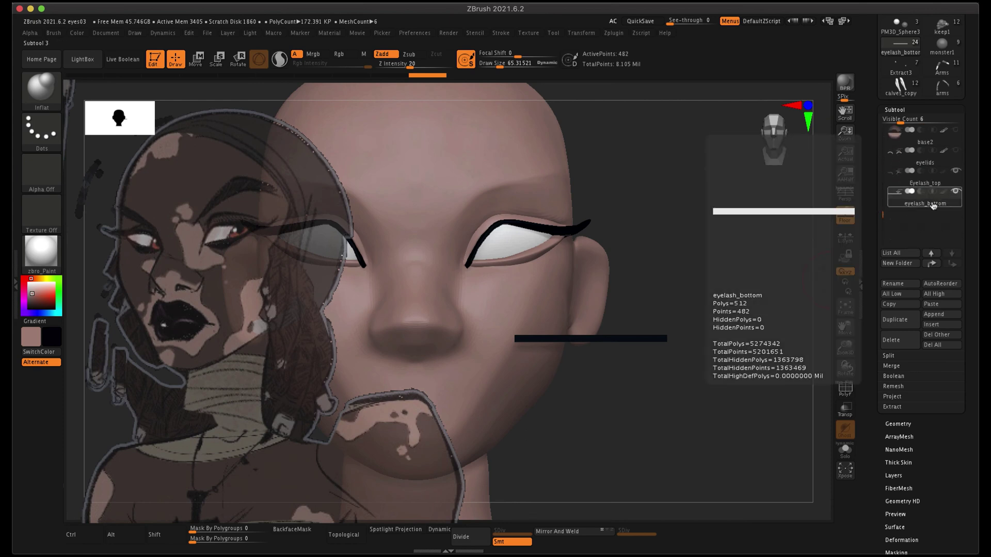
{"action": "mouse_move", "coordinate": [84, 36]}
{"action": "left_click", "coordinate": [102, 226]}
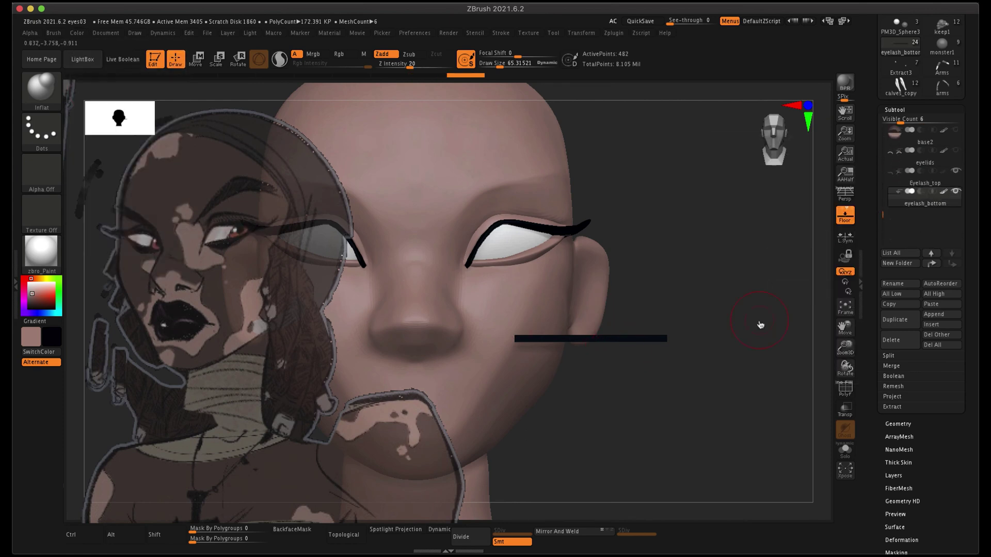
Move the bar up to the lower eyelid, shift it closer to the face and rotate it to follow the face's curvature
{"action": "key", "text": "w"}
{"action": "left_click_drag", "start_coordinate": [596, 279], "coordinate": [584, 221]}
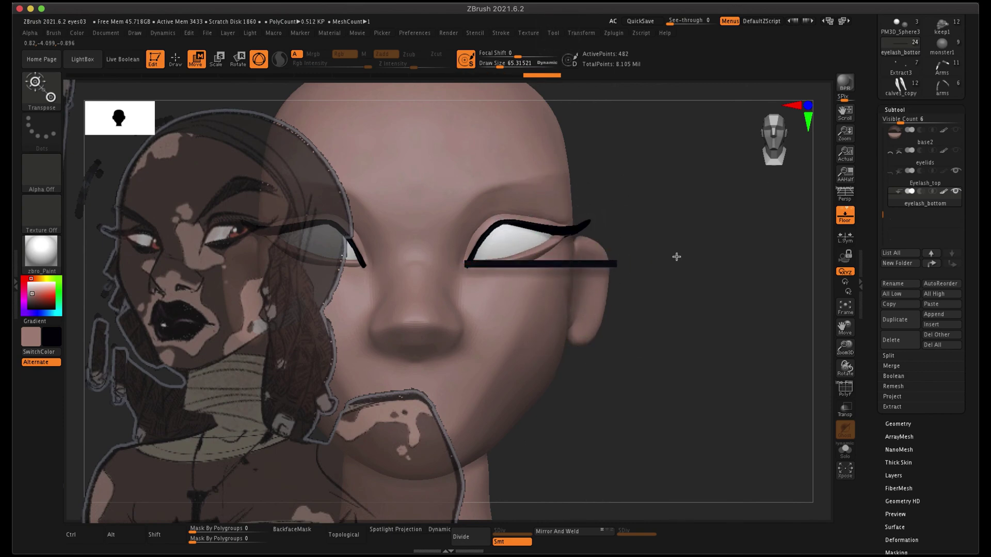
{"action": "left_click_drag", "start_coordinate": [681, 303], "coordinate": [670, 400]}
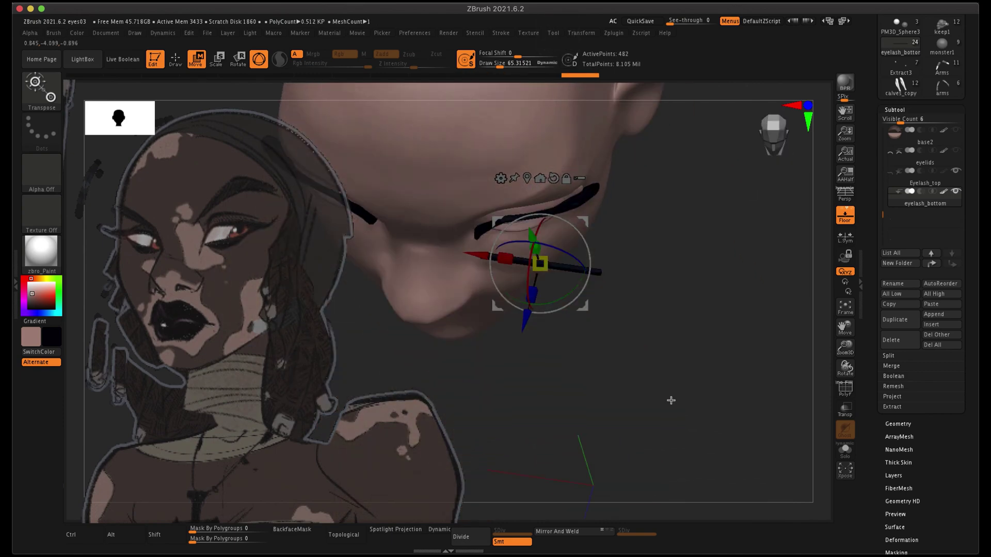
{"action": "left_click_drag", "start_coordinate": [672, 326], "coordinate": [674, 327], "text": "shift"}
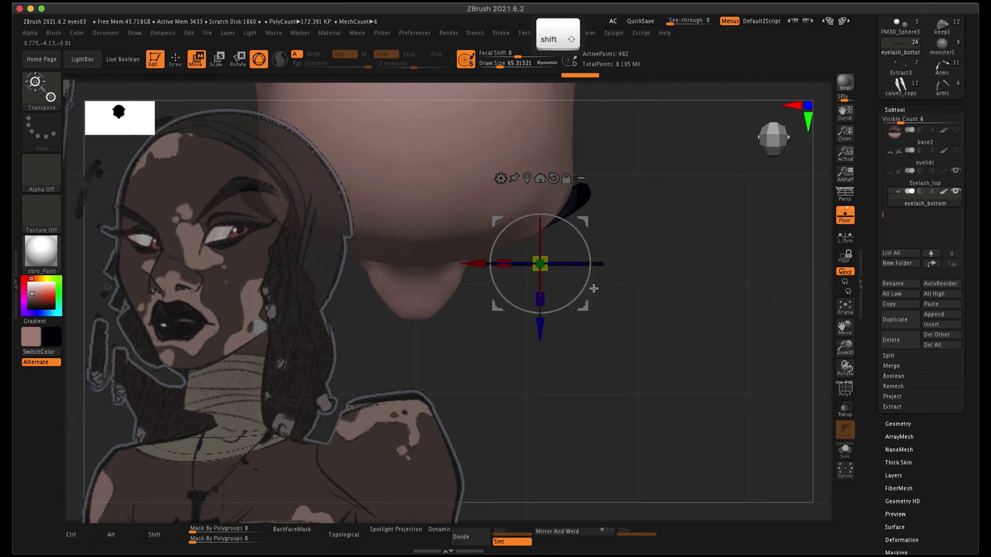
{"action": "left_click_drag", "start_coordinate": [587, 283], "coordinate": [586, 255]}
{"action": "left_click_drag", "start_coordinate": [577, 320], "coordinate": [562, 297]}
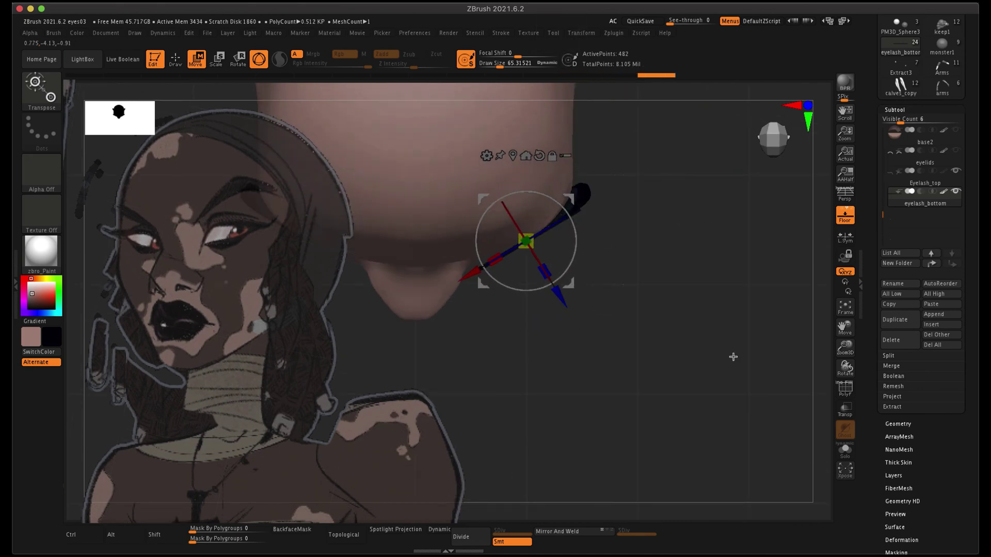
Tilt the bar so that it rises toward the outer eye corner along the lower eyelid
{"action": "left_click_drag", "start_coordinate": [732, 357], "coordinate": [715, 255]}
{"action": "left_click_drag", "start_coordinate": [499, 208], "coordinate": [501, 222]}
{"action": "left_click_drag", "start_coordinate": [657, 246], "coordinate": [762, 425], "text": "alt"}
Try to bend the bar along the lower eyelid with the Move brush, and undo the strokes
{"action": "key", "text": "n"}
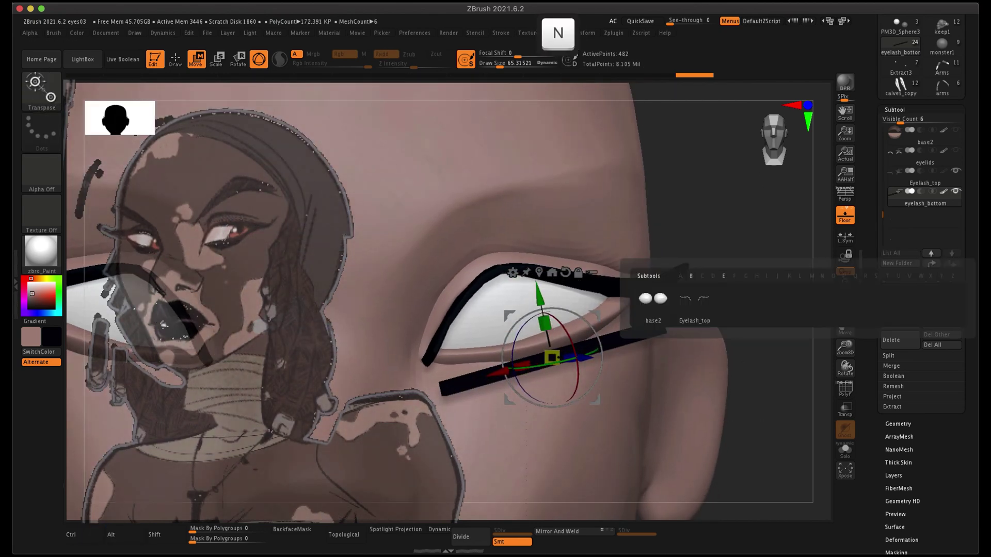
{"action": "key", "text": "b"}
{"action": "key", "text": "m"}
{"action": "key", "text": "v"}
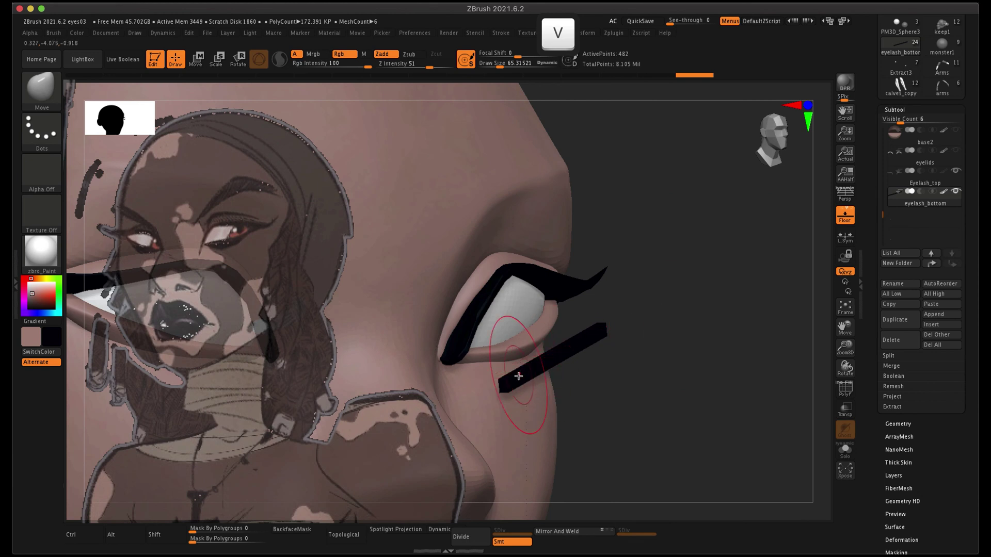
{"action": "left_click_drag", "start_coordinate": [518, 376], "coordinate": [485, 359]}
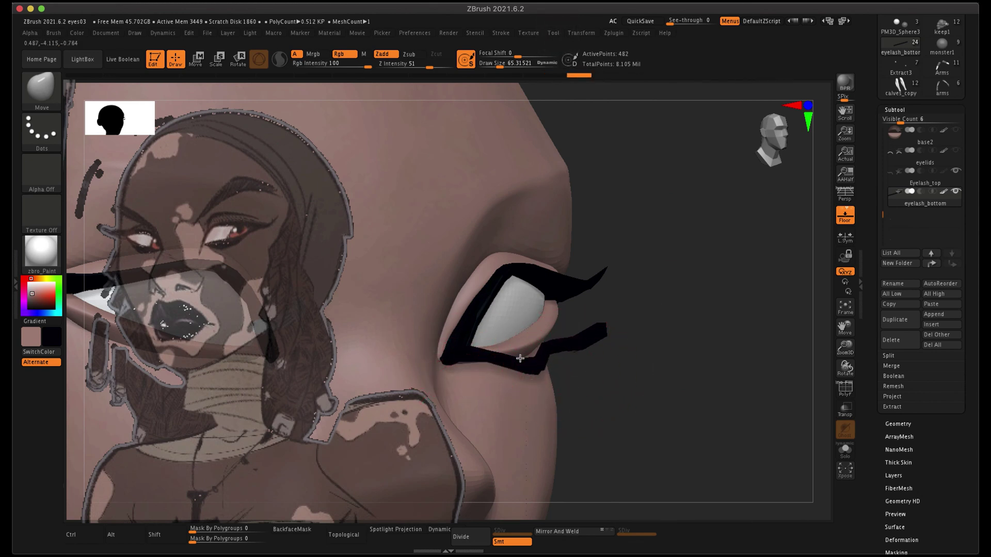
{"action": "key", "text": "super+z"}
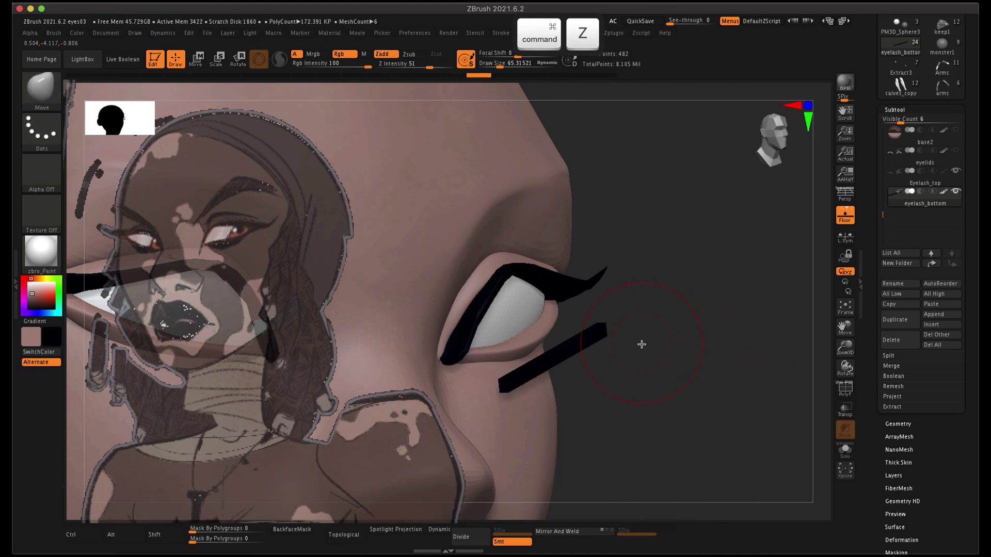
Push the whole bar back along its depth axis until it sits against the lower eyelid
{"action": "key", "text": "w"}
{"action": "left_click_drag", "start_coordinate": [701, 355], "coordinate": [748, 425]}
{"action": "left_click_drag", "start_coordinate": [601, 354], "coordinate": [578, 346]}
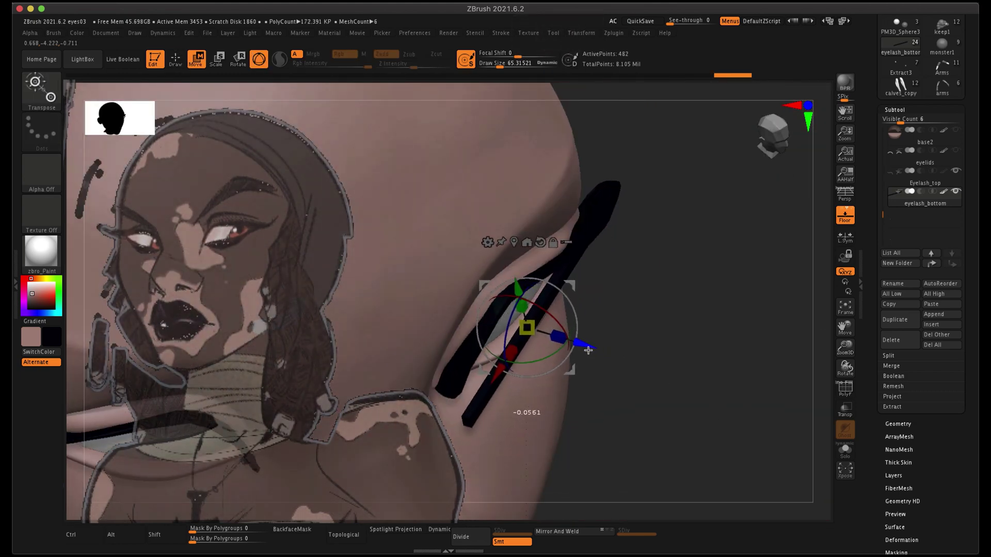
{"action": "left_click_drag", "start_coordinate": [720, 369], "coordinate": [692, 321]}
Bend the bar around the eyeball with the Move brush, pulling its inner end up to the inner eye corner
{"action": "key", "text": "b"}
{"action": "key", "text": "m"}
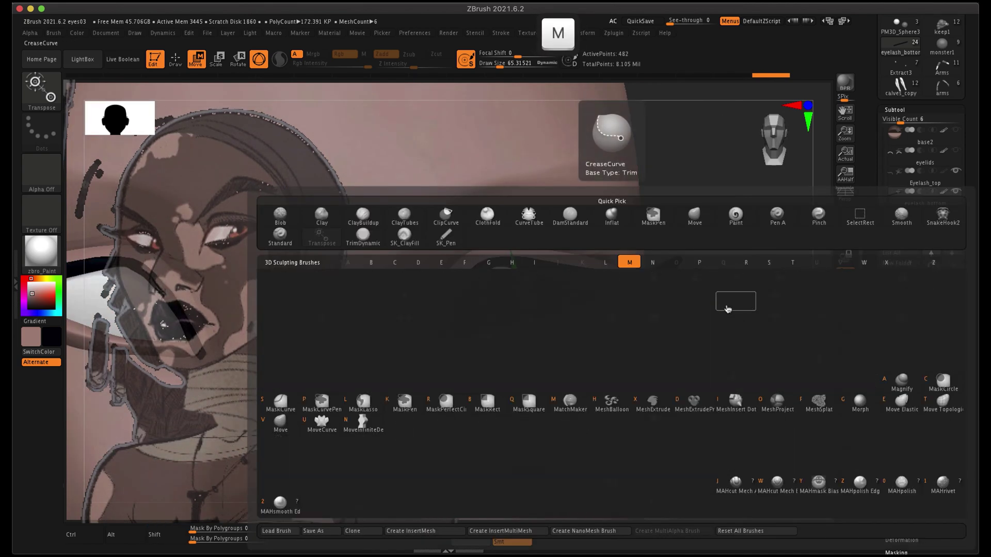
{"action": "key", "text": "v"}
{"action": "left_click_drag", "start_coordinate": [765, 262], "coordinate": [767, 333]}
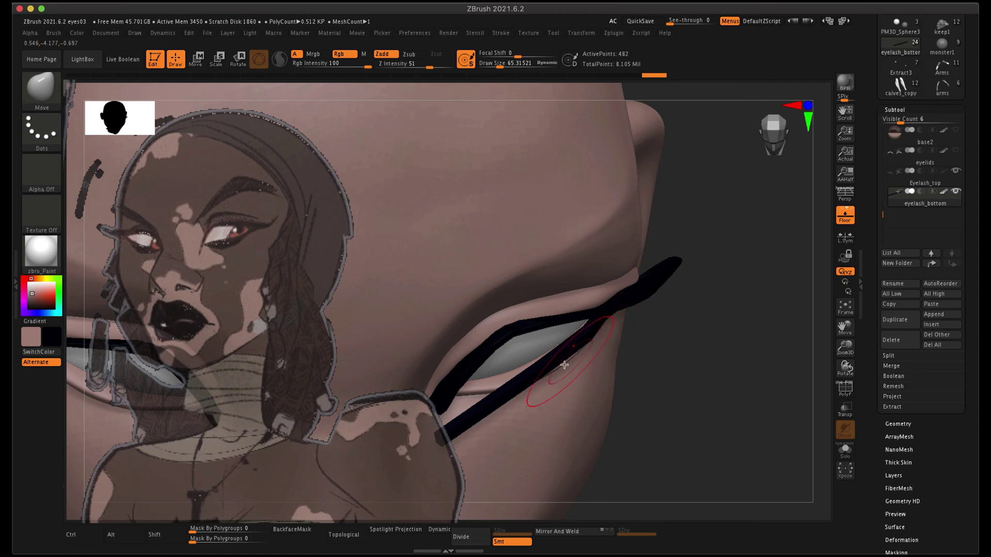
{"action": "left_click_drag", "start_coordinate": [445, 430], "coordinate": [489, 408]}
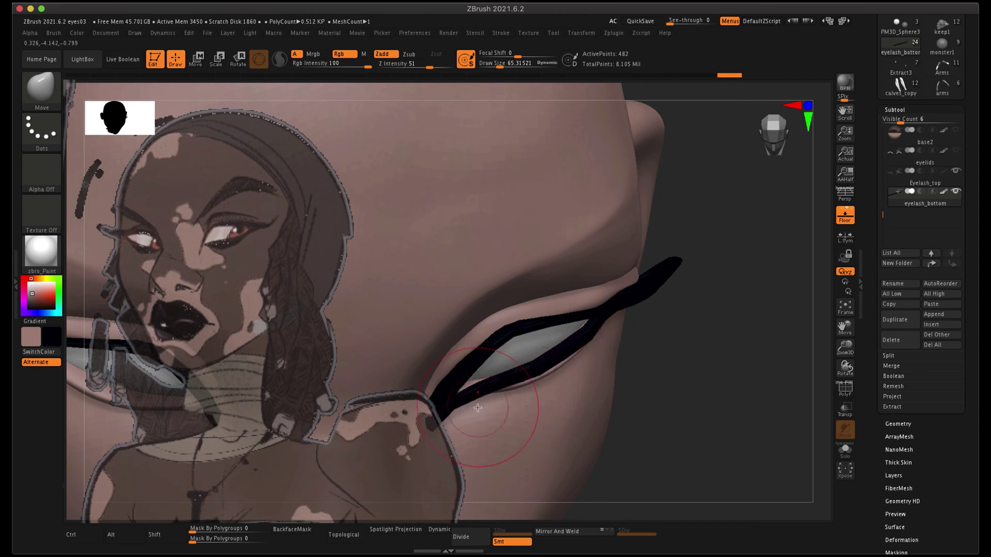
Bow the lower eyeliner downward along the lower eyelid's edge with the Move brush, keeping it close to the eyeball
{"action": "left_click_drag", "start_coordinate": [768, 340], "coordinate": [515, 355]}
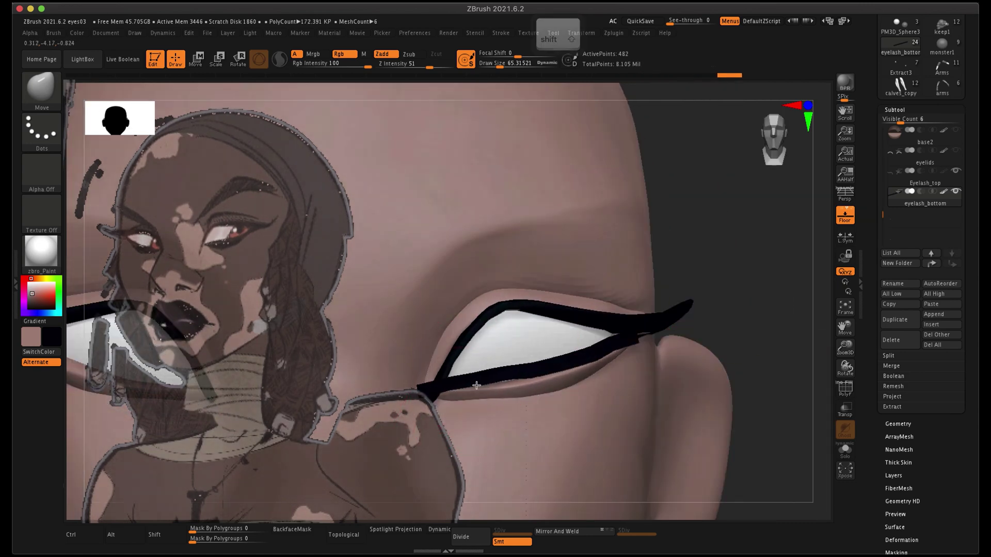
{"action": "left_click_drag", "start_coordinate": [576, 352], "coordinate": [586, 361]}
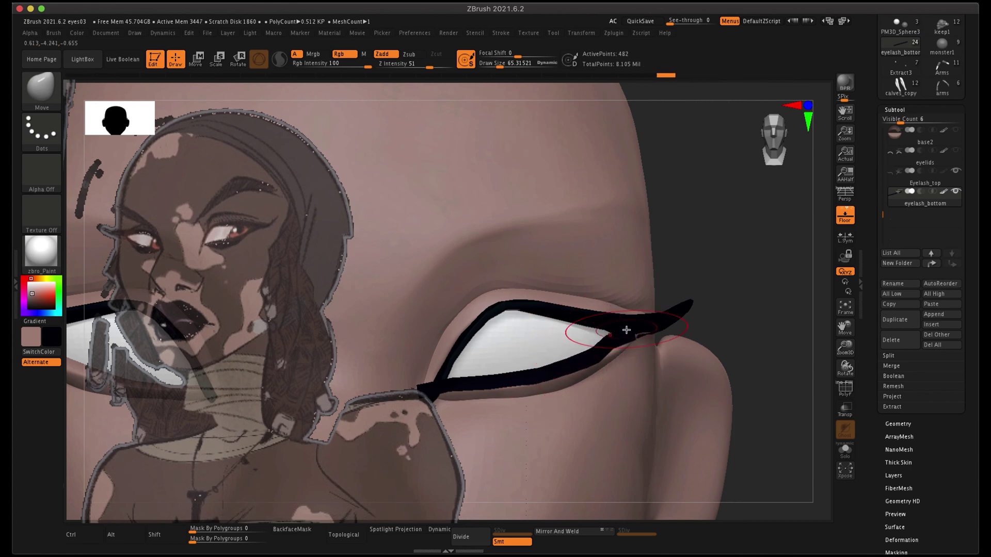
{"action": "left_click_drag", "start_coordinate": [494, 384], "coordinate": [509, 374]}
{"action": "mouse_move", "coordinate": [741, 388]}
{"action": "left_mouse_down"}
{"action": "mouse_move", "coordinate": [788, 381]}
{"action": "mouse_move", "coordinate": [774, 377]}
{"action": "left_mouse_up"}
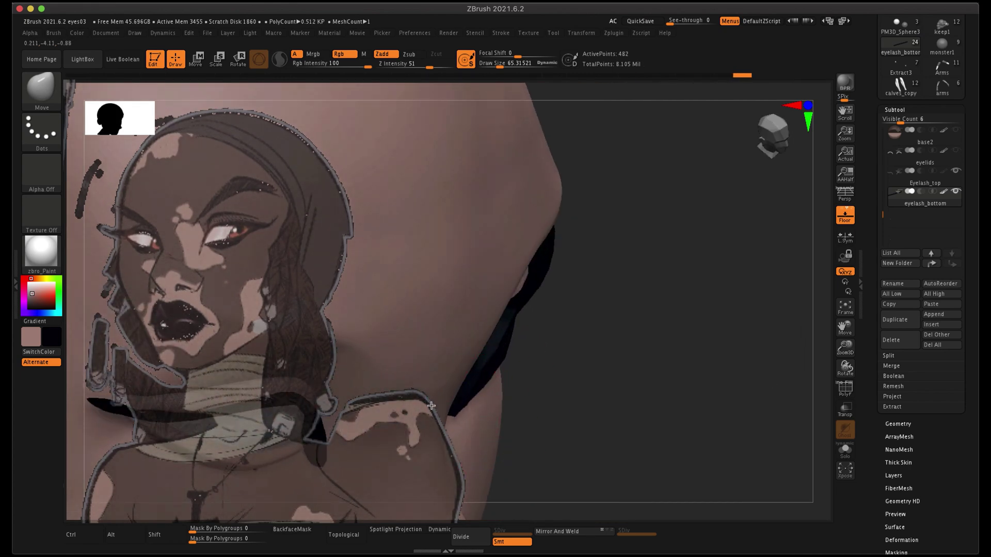
{"action": "mouse_move", "coordinate": [691, 376]}
{"action": "left_mouse_down"}
{"action": "mouse_move", "coordinate": [547, 392]}
{"action": "mouse_move", "coordinate": [524, 417]}
{"action": "mouse_move", "coordinate": [590, 415]}
{"action": "left_mouse_up"}
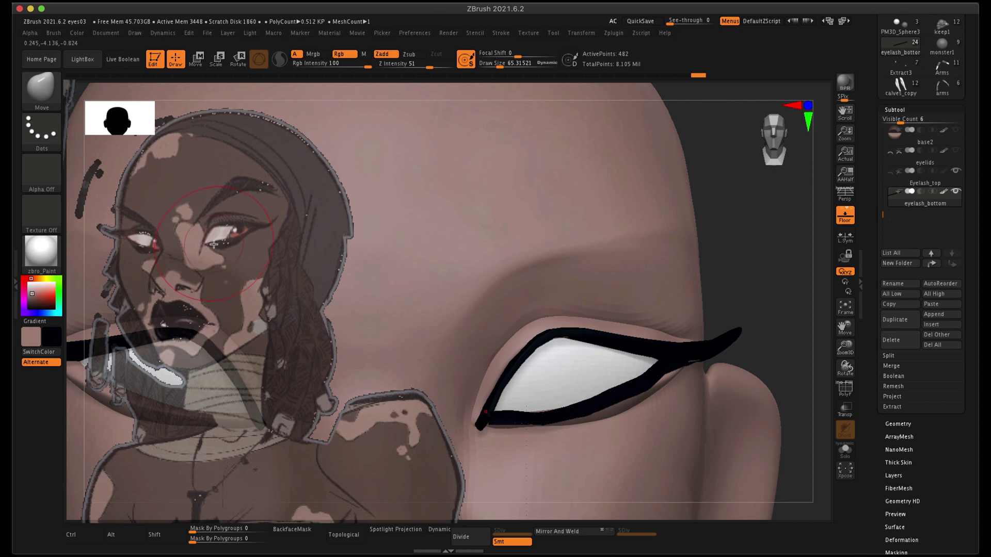
Smooth the lower eyeliner into an even thickness and nudge its inner end toward the upper eyeliner at the inner eye corner
{"action": "key", "text": "shift"}
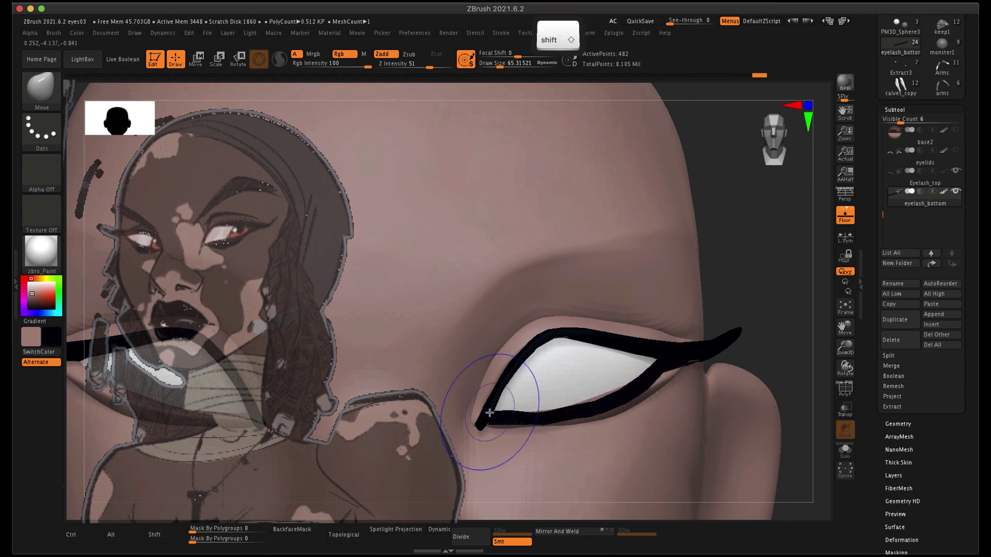
{"action": "mouse_move", "coordinate": [591, 411]}
{"action": "left_mouse_down", "text": "shift"}
{"action": "mouse_move", "coordinate": [579, 408]}
{"action": "mouse_move", "coordinate": [611, 404]}
{"action": "mouse_move", "coordinate": [592, 400]}
{"action": "left_mouse_up", "text": "shift"}
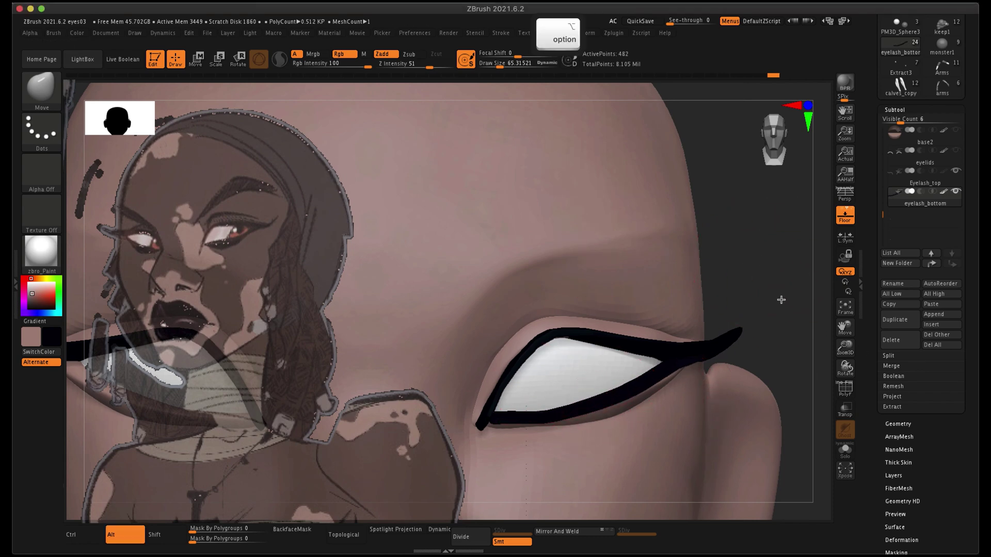
{"action": "mouse_move", "coordinate": [781, 295]}
{"action": "left_mouse_down", "text": "alt"}
{"action": "mouse_move", "coordinate": [706, 226]}
{"action": "mouse_move", "coordinate": [778, 260]}
{"action": "mouse_move", "coordinate": [738, 407]}
{"action": "left_mouse_up", "text": "alt"}
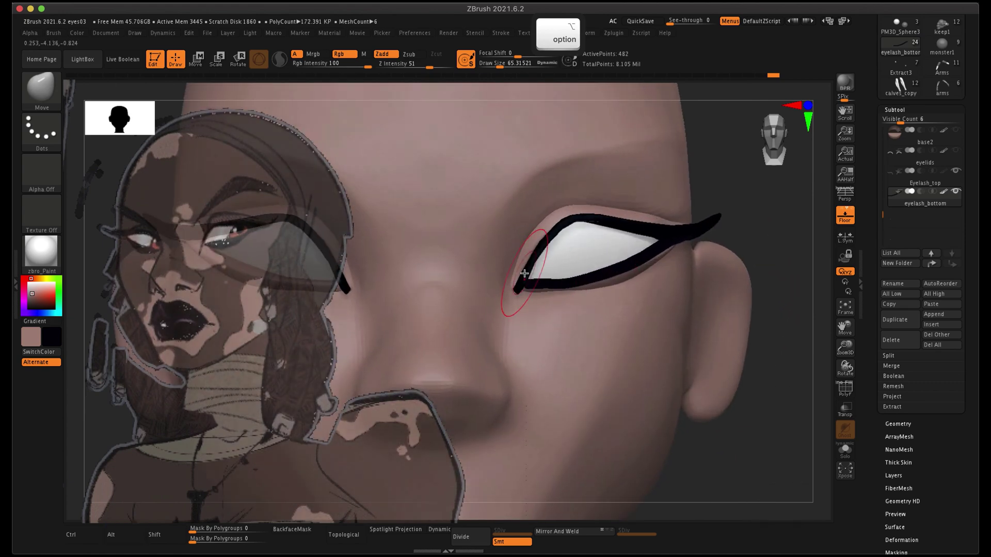
{"action": "left_click_drag", "start_coordinate": [539, 281], "coordinate": [536, 277]}
Thicken the Eyelash_top subtool along the upper eyelid with the Inflat brush at Z Intensity 2
{"action": "left_click", "coordinate": [611, 225], "text": "alt"}
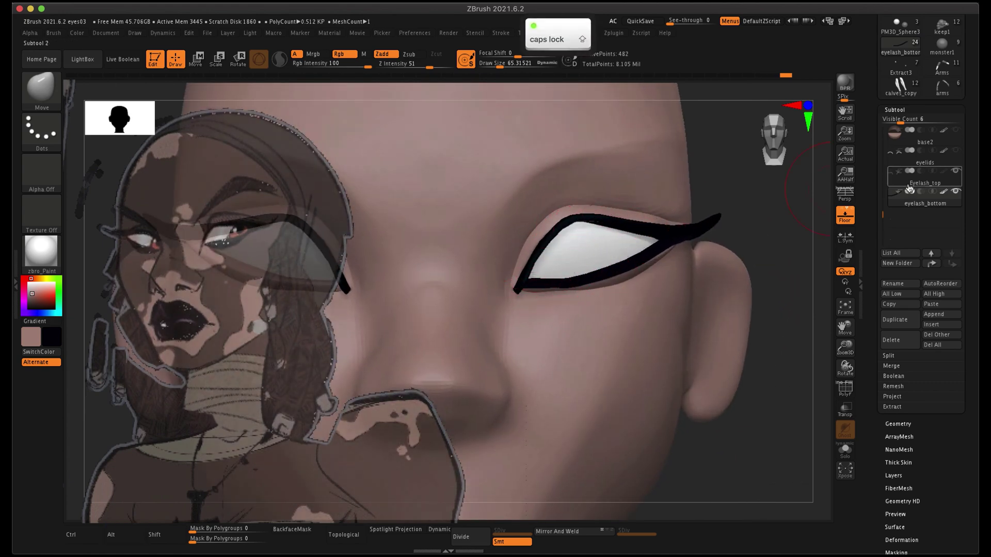
{"action": "key", "text": "b"}
{"action": "key", "text": "i"}
{"action": "key", "text": "n"}
{"action": "left_click_drag", "start_coordinate": [624, 223], "coordinate": [560, 233]}
{"action": "key", "text": "super+z"}
{"action": "left_click", "coordinate": [381, 63]}
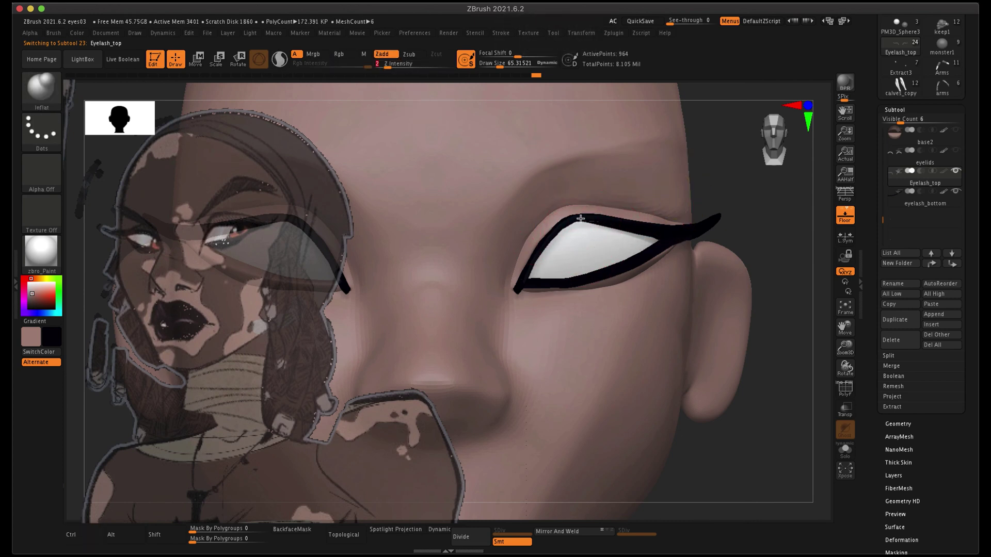
{"action": "left_click_drag", "start_coordinate": [590, 221], "coordinate": [567, 226]}
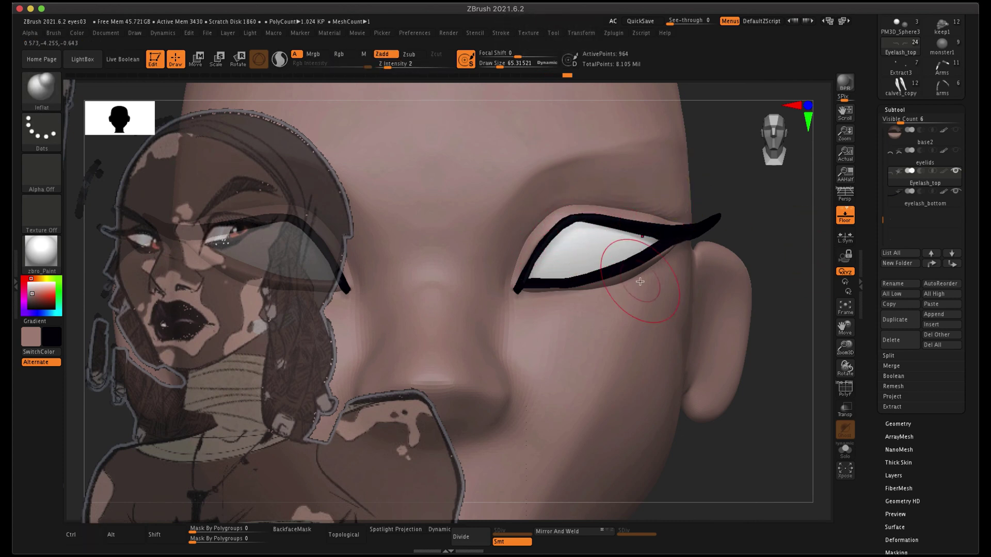
{"action": "left_click_drag", "start_coordinate": [792, 255], "coordinate": [797, 304]}
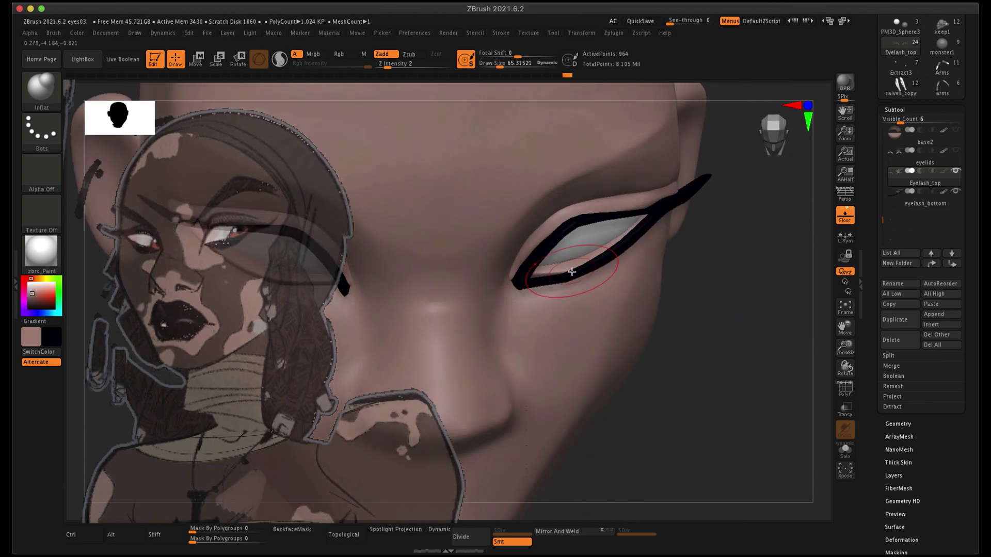
Switch to the eyelash_bottom subtool and raise its inner half closer to the eyeball with the Move brush
{"action": "key", "text": "b"}
{"action": "key", "text": "m"}
{"action": "key", "text": "v"}
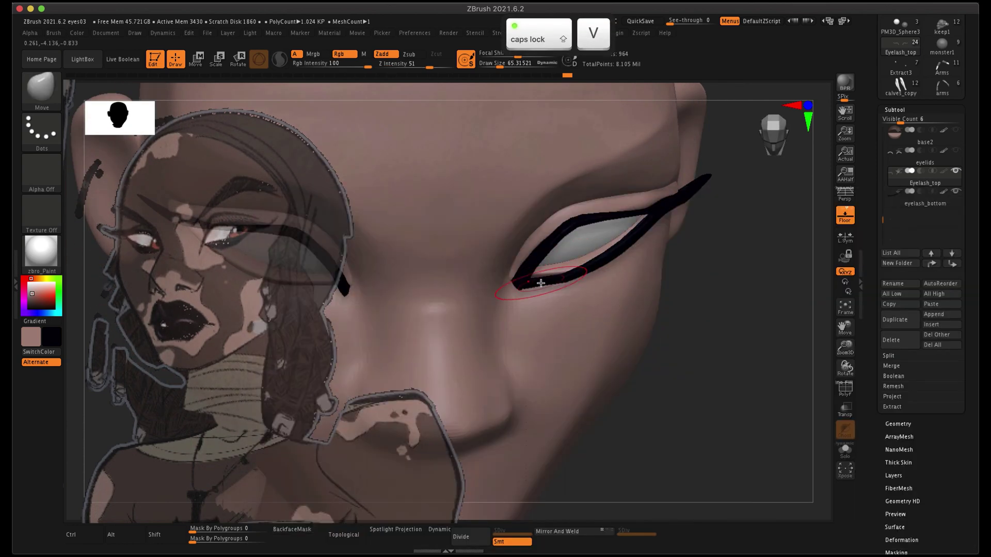
{"action": "left_click_drag", "start_coordinate": [535, 276], "coordinate": [537, 277]}
{"action": "key", "text": "super+z"}
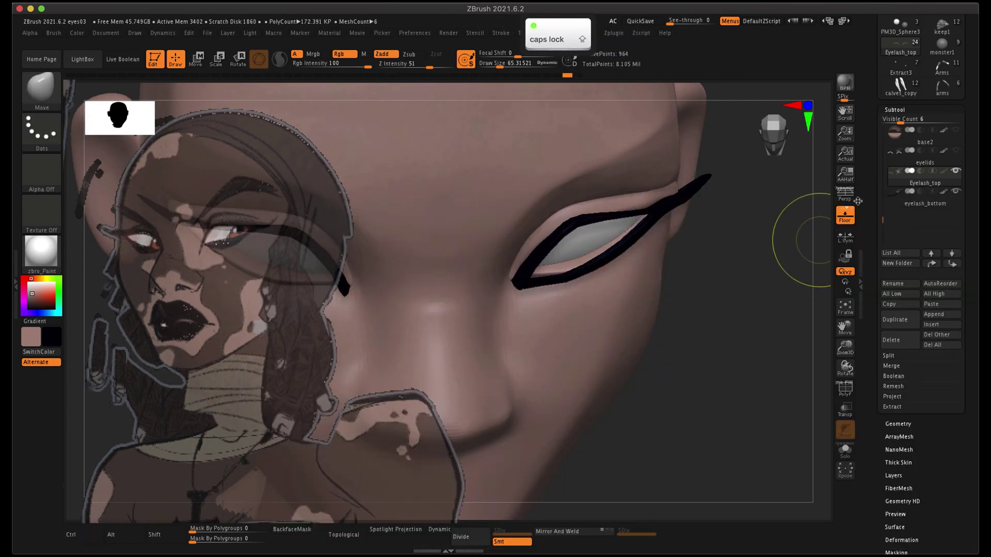
{"action": "left_click", "coordinate": [561, 282], "text": "alt"}
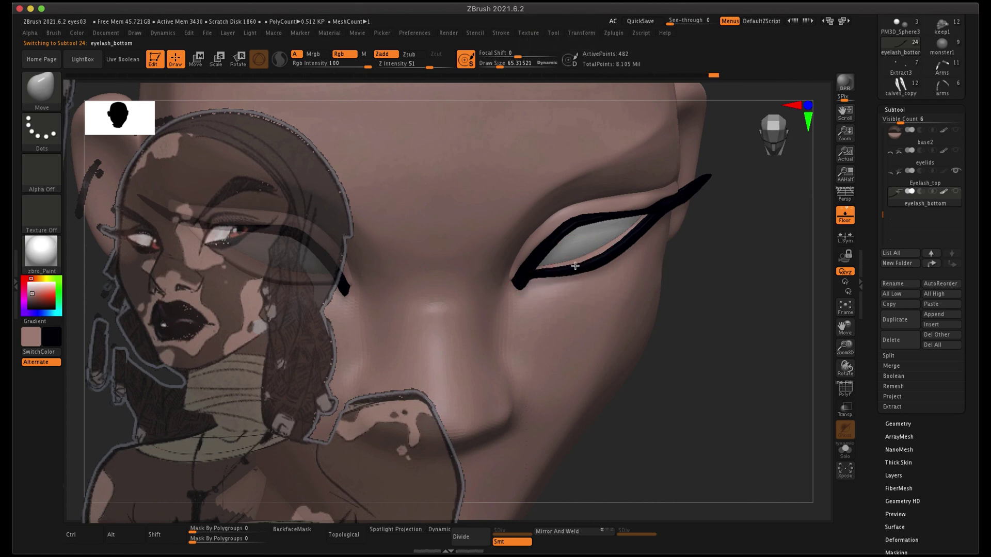
{"action": "left_click_drag", "start_coordinate": [805, 302], "coordinate": [794, 258], "text": "shift"}
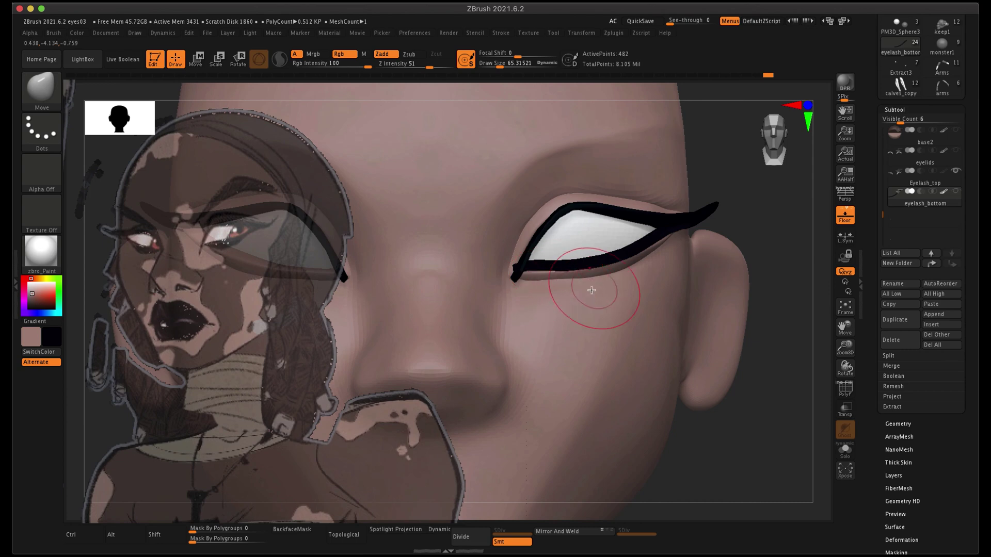
Thin the outer half of the lower eyeliner by deflating it with the inverted Inflat brush
{"action": "left_click_drag", "start_coordinate": [696, 93], "coordinate": [753, 285]}
{"action": "key", "text": "b"}
{"action": "key", "text": "i"}
{"action": "key", "text": "n"}
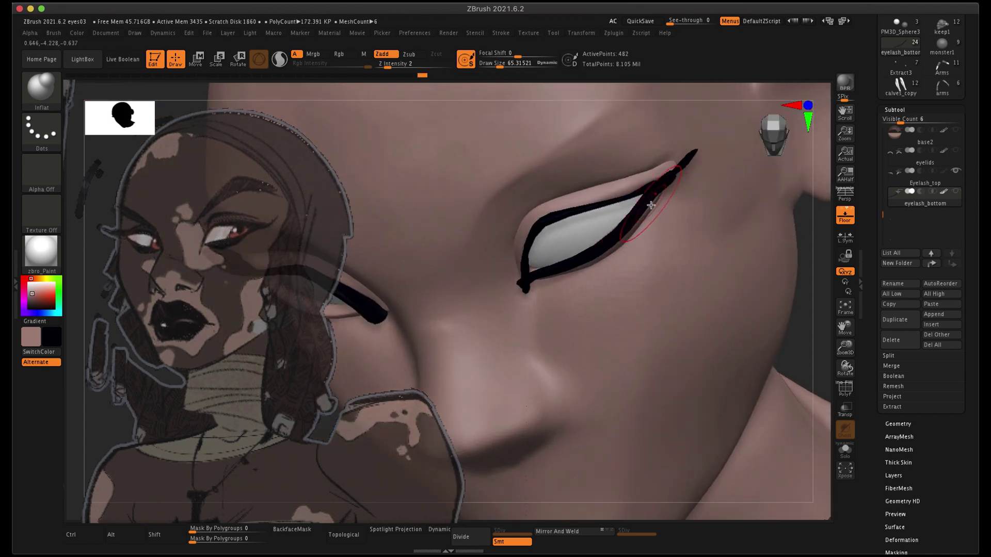
{"action": "key", "text": "alt"}
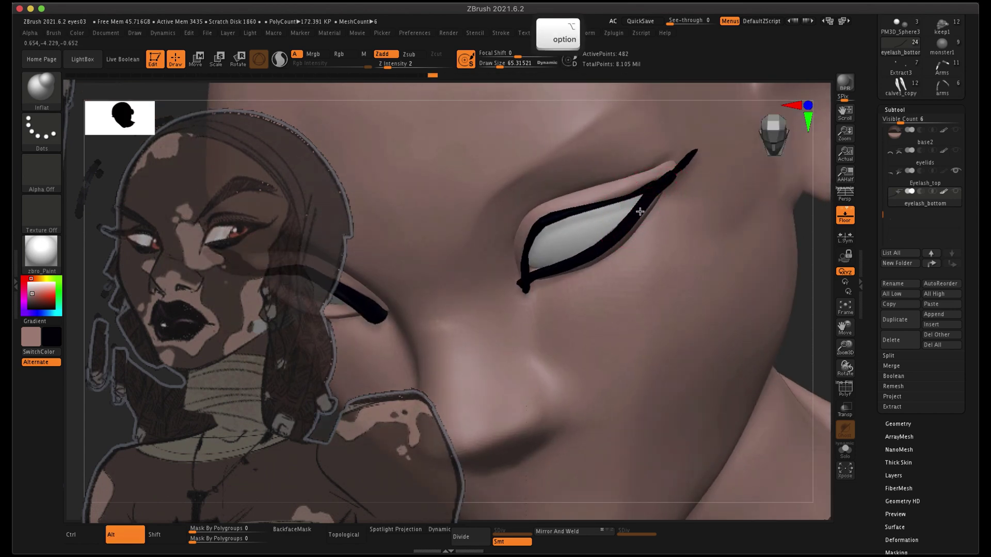
{"action": "left_click_drag", "start_coordinate": [640, 211], "coordinate": [634, 221], "text": "alt"}
{"action": "left_click_drag", "start_coordinate": [814, 237], "coordinate": [821, 185]}
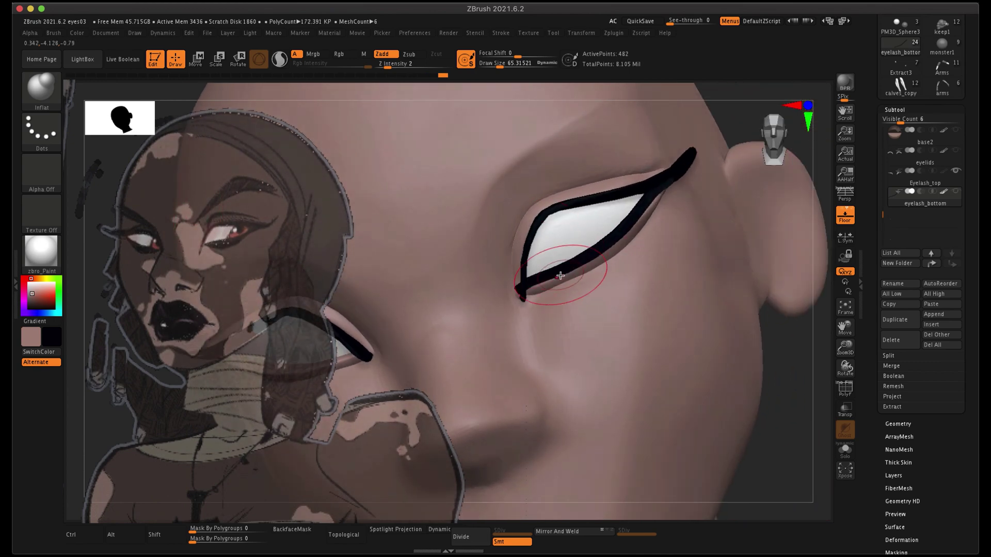
{"action": "key", "text": "alt"}
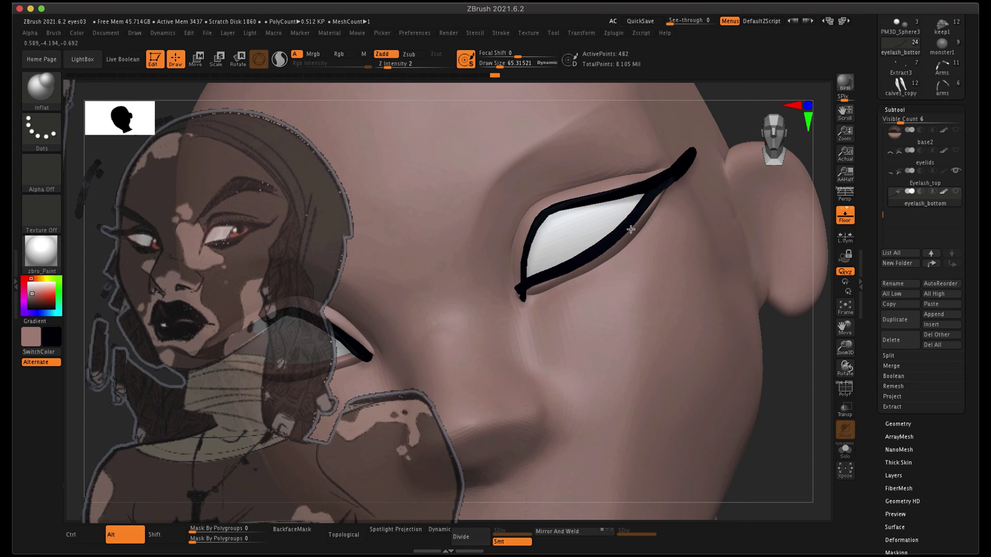
{"action": "left_click_drag", "start_coordinate": [641, 207], "coordinate": [649, 199], "text": "alt"}
{"action": "left_click_drag", "start_coordinate": [731, 122], "coordinate": [768, 103], "text": "shift"}
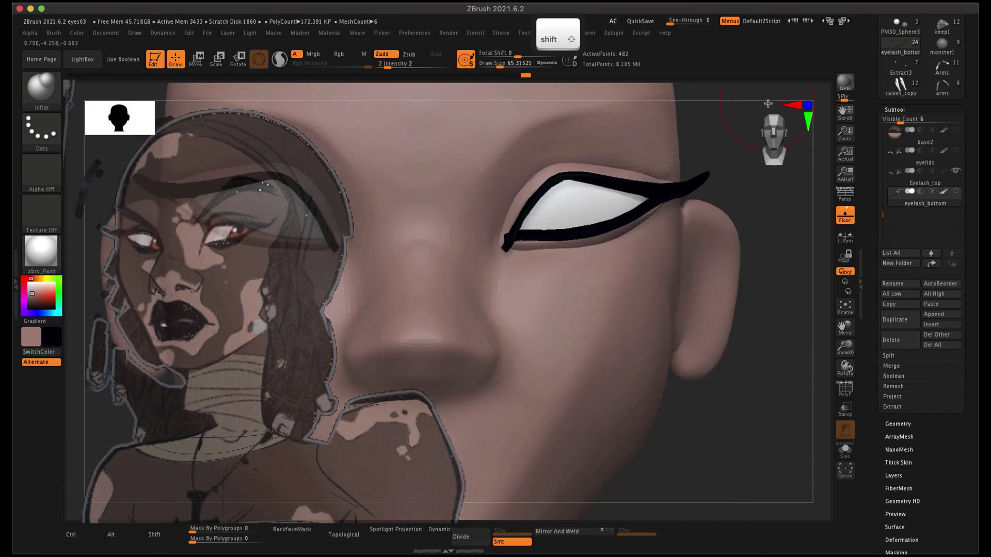
Smooth the inner end of the lower eyeliner and blend it into the upper eyeliner at the inner corner
{"action": "key", "text": "b"}
{"action": "key", "text": "m"}
{"action": "key", "text": "v"}
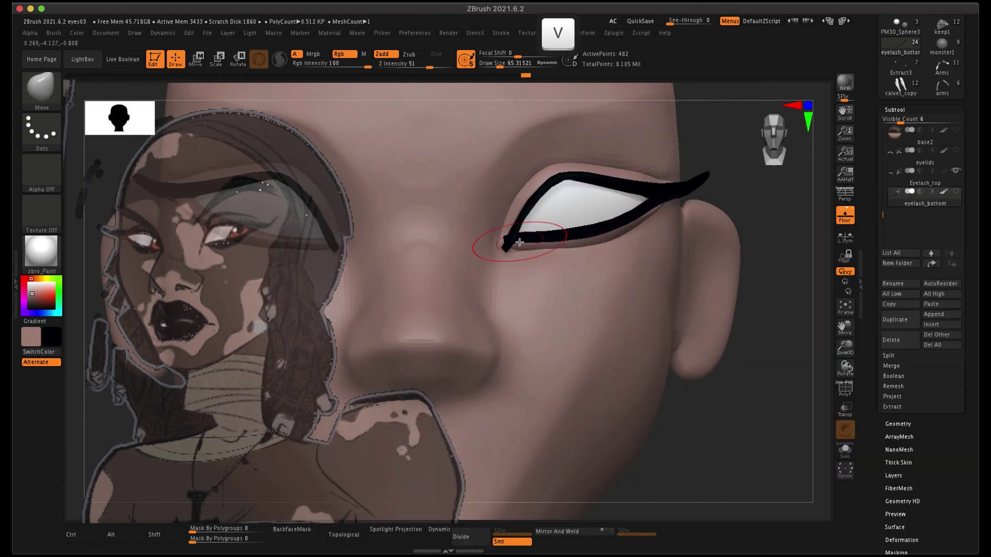
{"action": "left_click_drag", "start_coordinate": [534, 238], "coordinate": [599, 237], "text": "shift"}
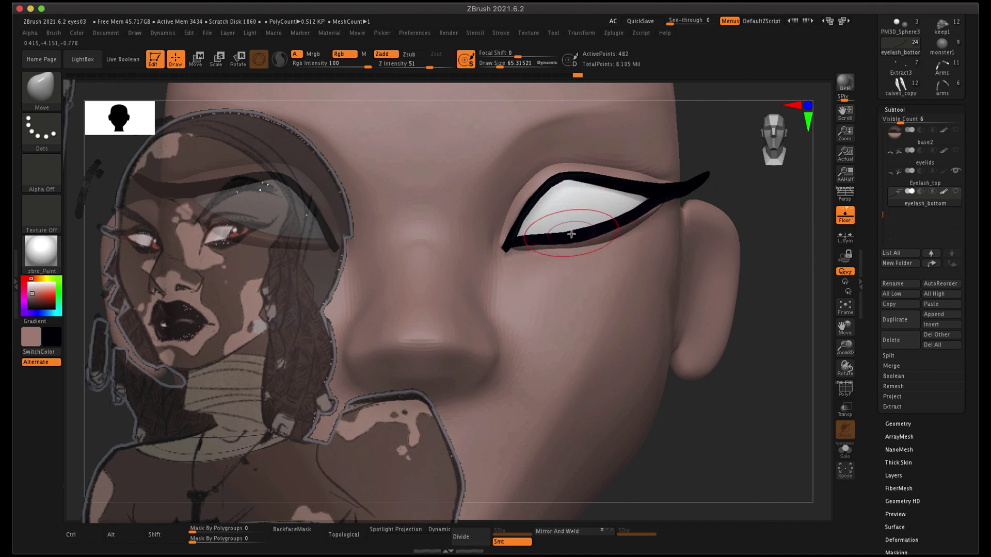
{"action": "key", "text": "s"}
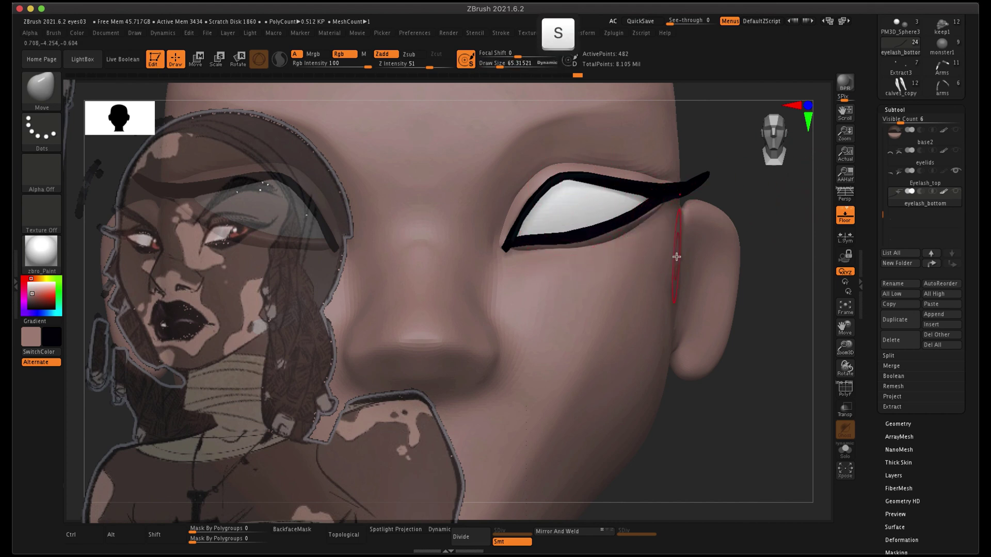
{"action": "key", "text": "shift"}
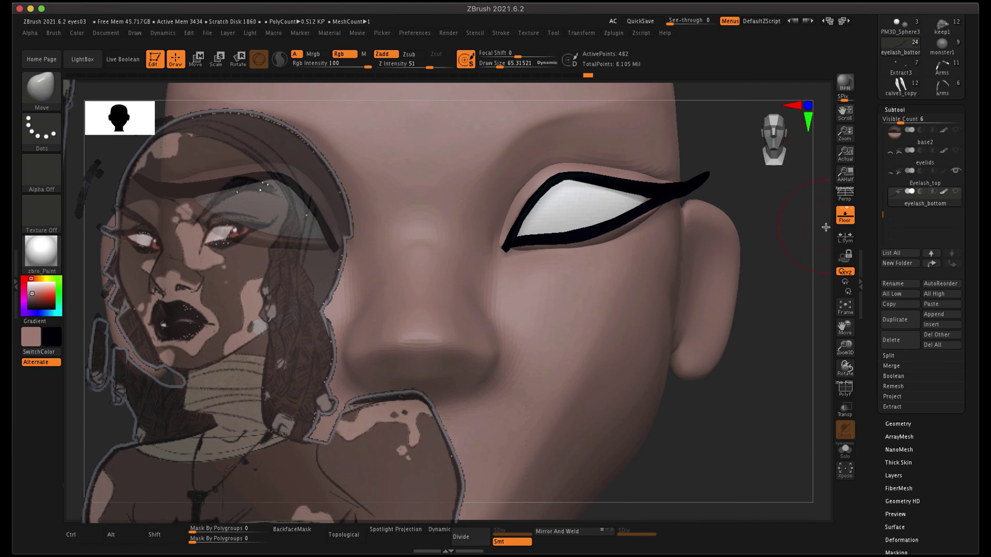
View the whole head and open the Dynamic Subdiv settings for the lower eyeliner
{"action": "key", "text": "v"}
{"action": "key", "text": "f"}
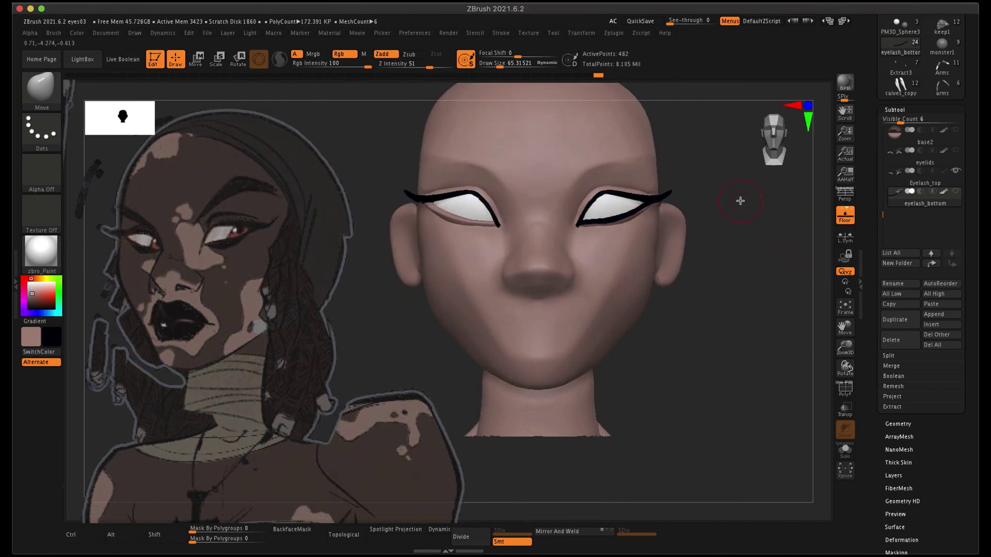
{"action": "left_click", "coordinate": [898, 423]}
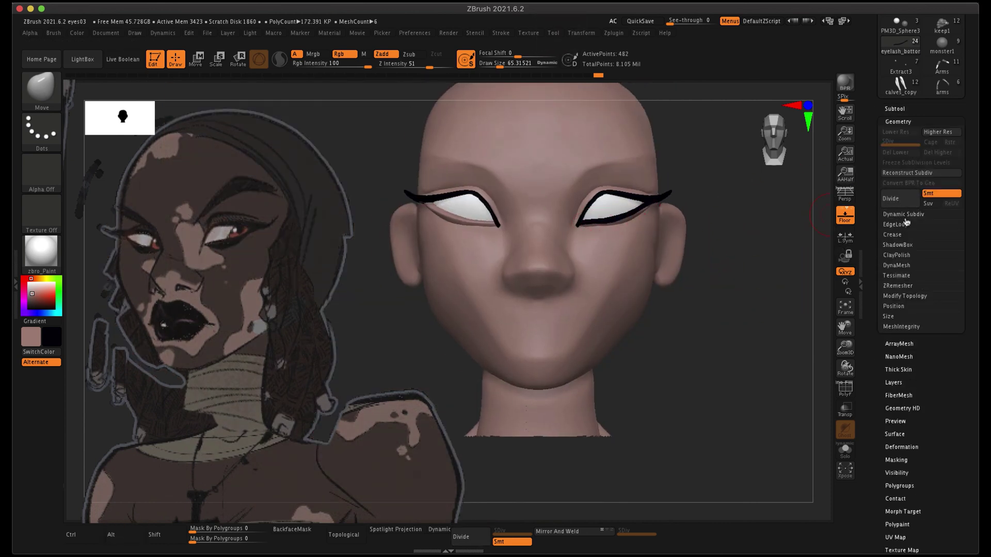
Try to build up the outer end of the lower eyeliner with the SK_ClayFill brush, and undo the strokes
{"action": "left_click_drag", "start_coordinate": [755, 250], "coordinate": [779, 325], "text": "alt"}
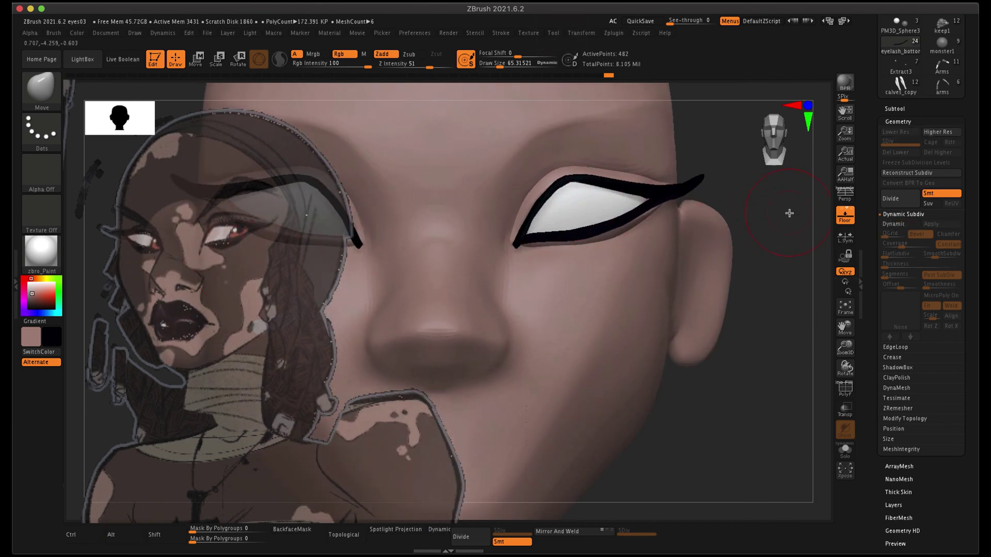
{"action": "left_click_drag", "start_coordinate": [790, 213], "coordinate": [803, 243], "text": "alt"}
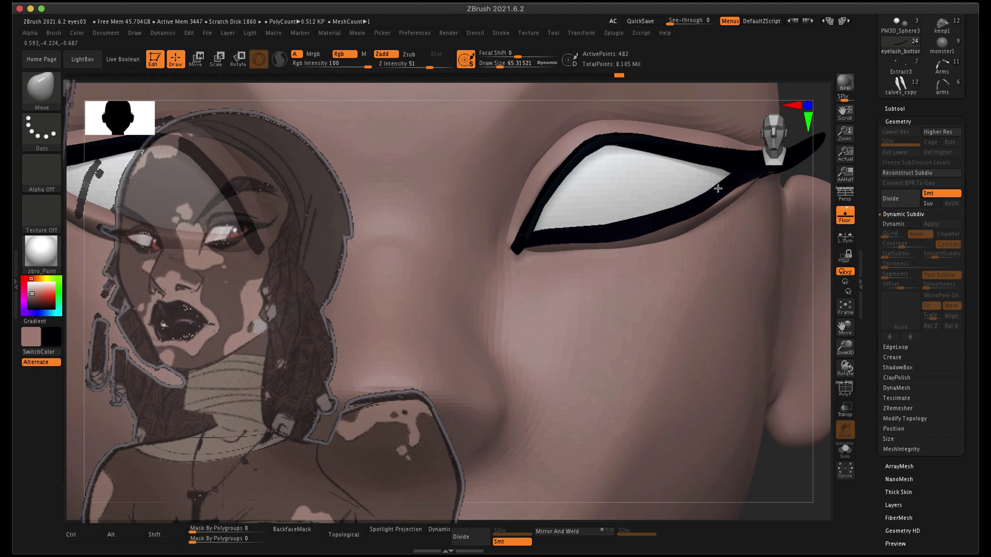
{"action": "key", "text": "b"}
{"action": "key", "text": "s"}
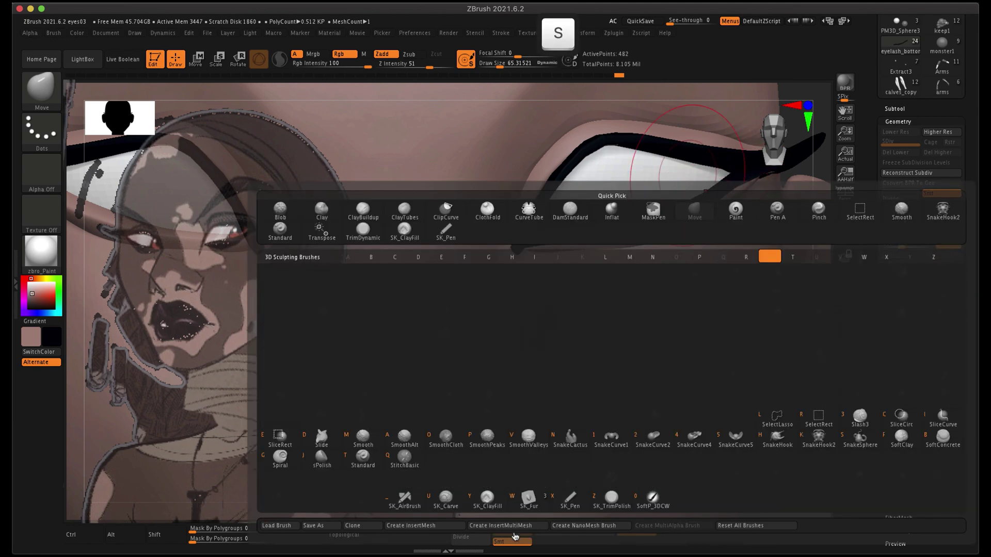
{"action": "left_click", "coordinate": [494, 505]}
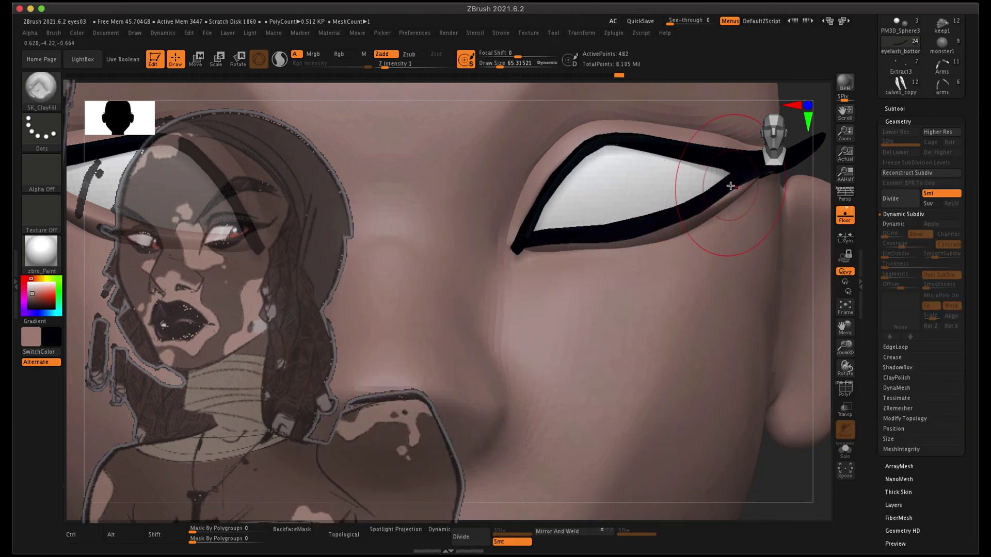
{"action": "key", "text": "super+z"}
{"action": "key", "text": "super+z"}
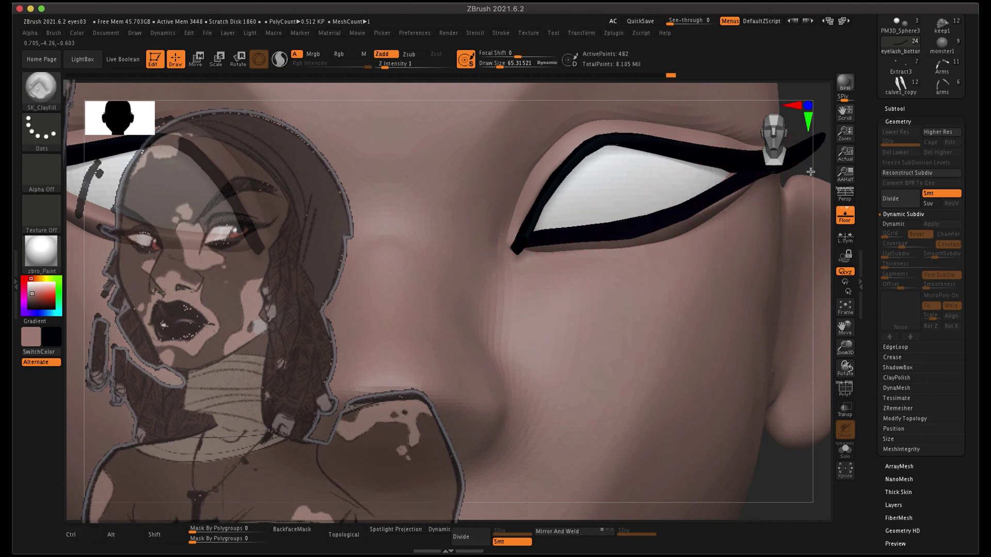
Try to reposition the lower eyeliner's outer end near the outer eye corner with the Move brush, and undo the changes
{"action": "left_click_drag", "start_coordinate": [811, 172], "coordinate": [630, 191]}
{"action": "key", "text": "b"}
{"action": "key", "text": "m"}
{"action": "key", "text": "v"}
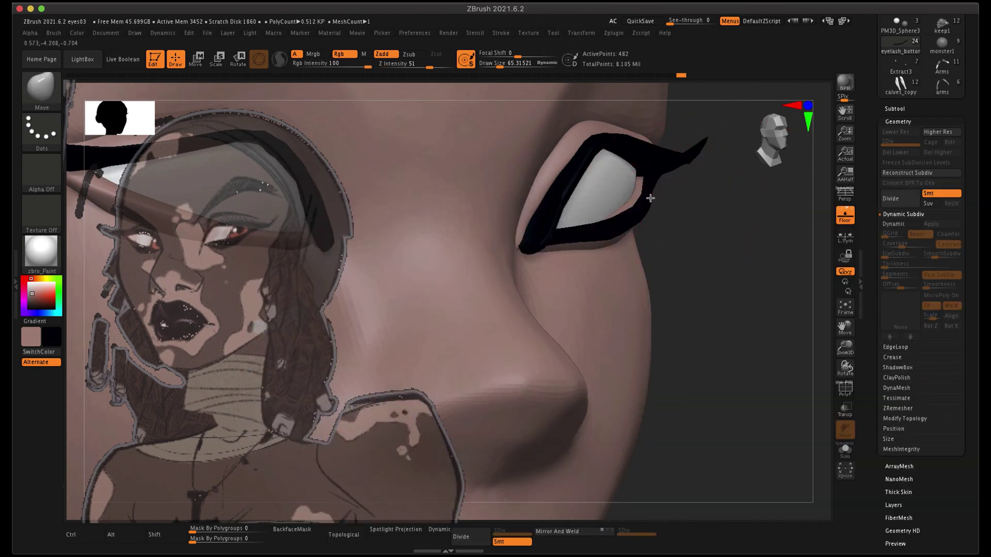
{"action": "left_click_drag", "start_coordinate": [796, 232], "coordinate": [712, 230], "text": "shift"}
{"action": "key", "text": "super+z"}
{"action": "key", "text": "super+z"}
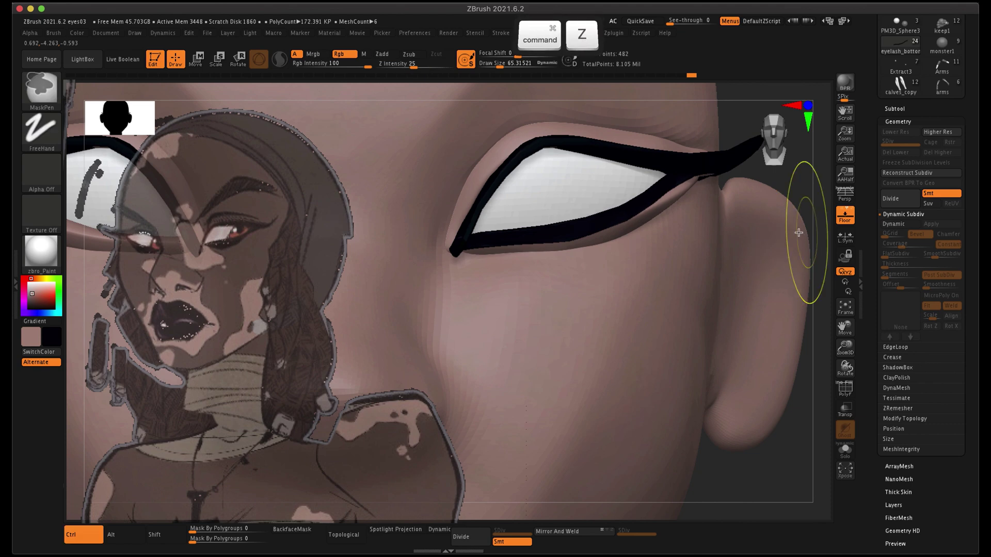
{"action": "key", "text": "super+z"}
Try to nudge the lower eyeliner at the outer eye corner with the Move brush, and undo the adjustment
{"action": "mouse_move", "coordinate": [796, 178]}
{"action": "left_mouse_down"}
{"action": "mouse_move", "coordinate": [827, 177]}
{"action": "mouse_move", "coordinate": [820, 183]}
{"action": "left_mouse_up"}
{"action": "left_click_drag", "start_coordinate": [639, 180], "coordinate": [647, 179]}
{"action": "mouse_move", "coordinate": [721, 222]}
{"action": "left_mouse_down"}
{"action": "mouse_move", "coordinate": [679, 262]}
{"action": "mouse_move", "coordinate": [648, 269]}
{"action": "left_mouse_up"}
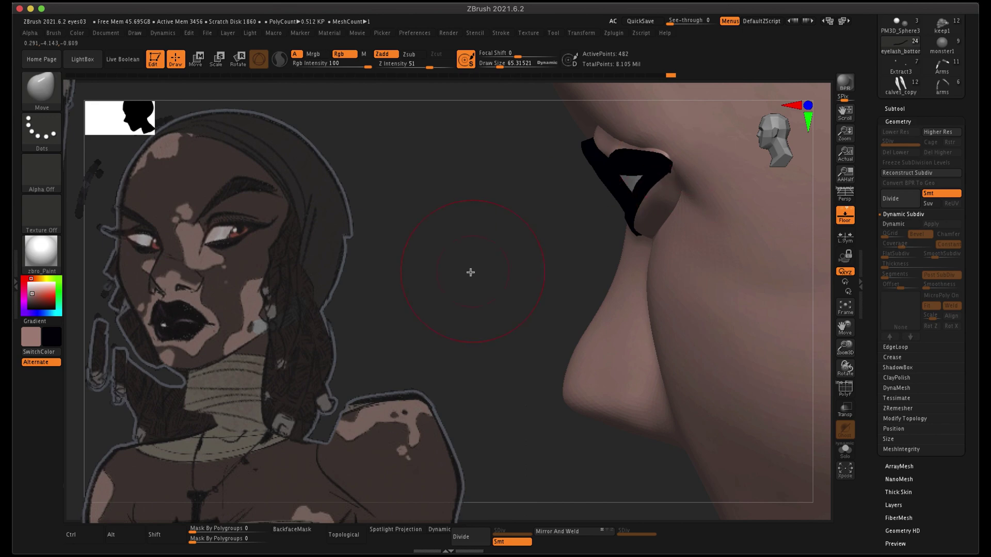
{"action": "key", "text": "super+z"}
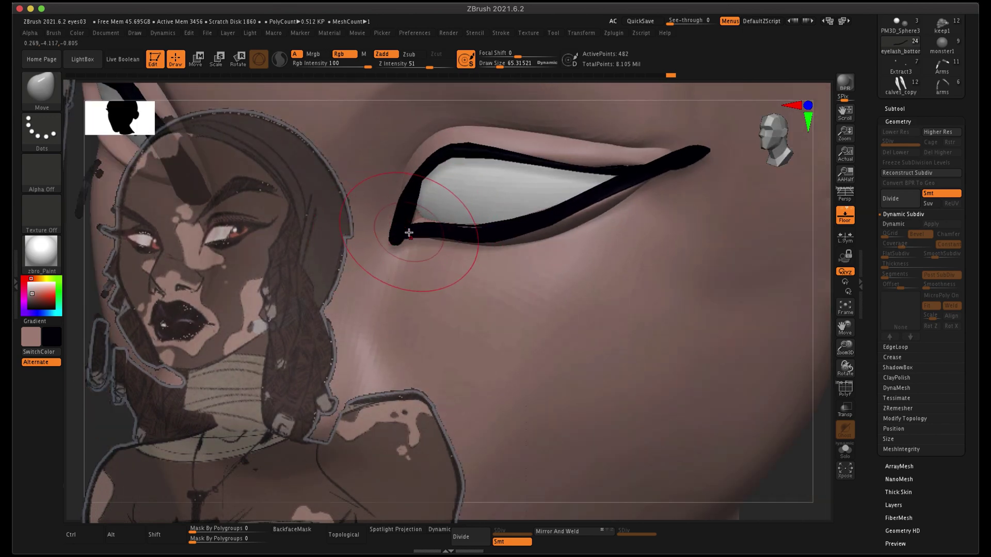
Refine the lower eyeliner with the Move brush so it follows the lower eyelid from the inner corner to the outer corner
{"action": "left_click_drag", "start_coordinate": [412, 231], "coordinate": [477, 228]}
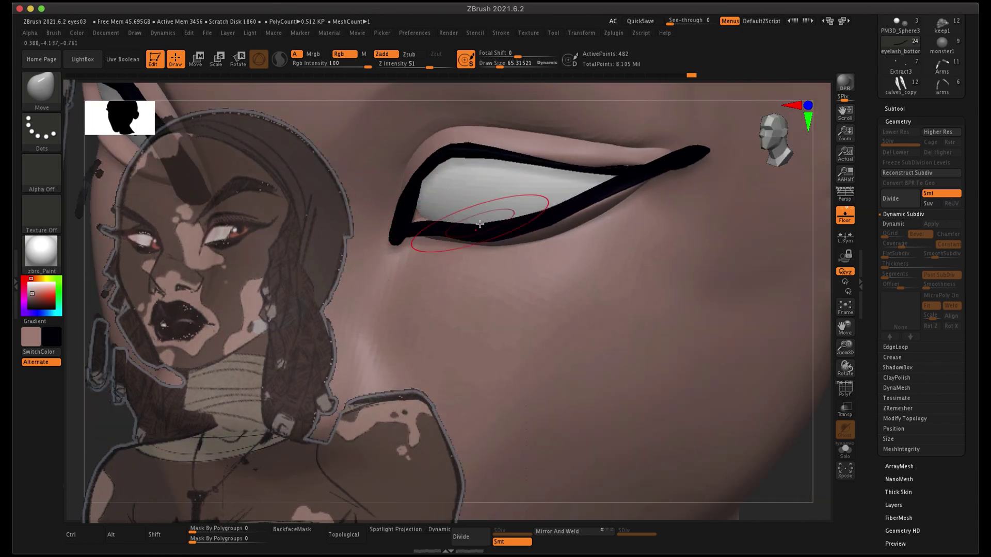
{"action": "left_click_drag", "start_coordinate": [569, 205], "coordinate": [571, 203]}
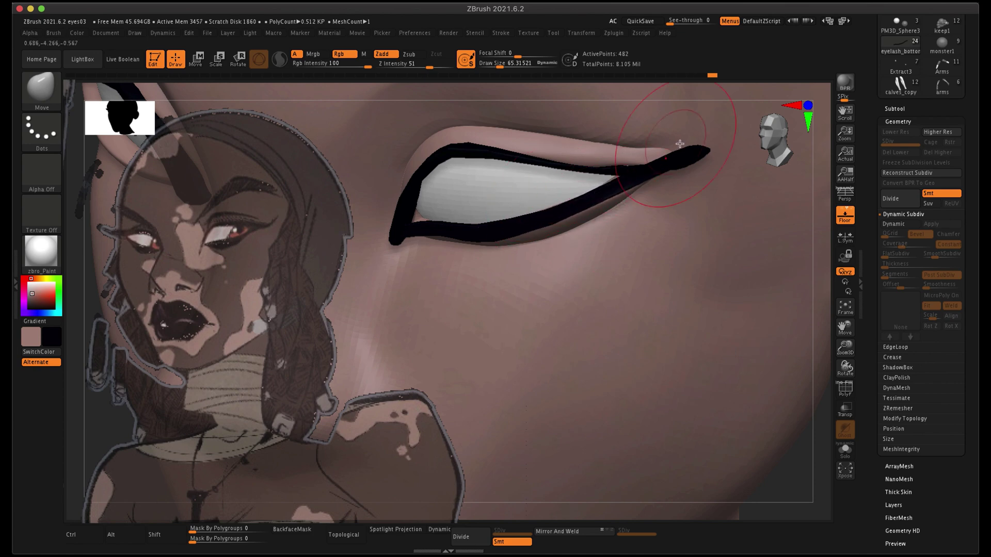
{"action": "key", "text": "f"}
{"action": "mouse_move", "coordinate": [744, 394]}
{"action": "left_mouse_down"}
{"action": "mouse_move", "coordinate": [733, 327]}
{"action": "mouse_move", "coordinate": [660, 330]}
{"action": "mouse_move", "coordinate": [820, 317]}
{"action": "mouse_move", "coordinate": [810, 270]}
{"action": "mouse_move", "coordinate": [834, 316]}
{"action": "mouse_move", "coordinate": [818, 319]}
{"action": "left_mouse_up"}
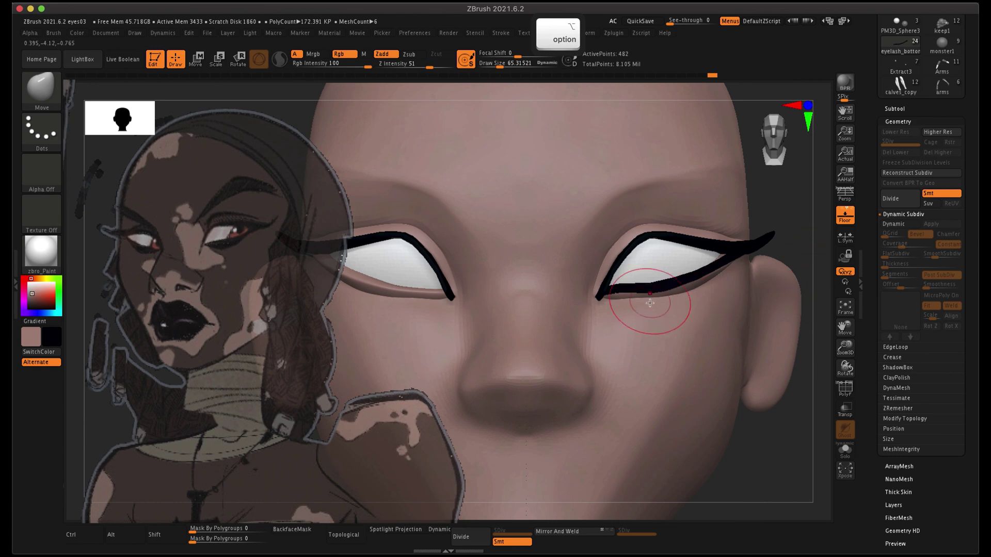
{"action": "left_click_drag", "start_coordinate": [611, 294], "coordinate": [610, 288]}
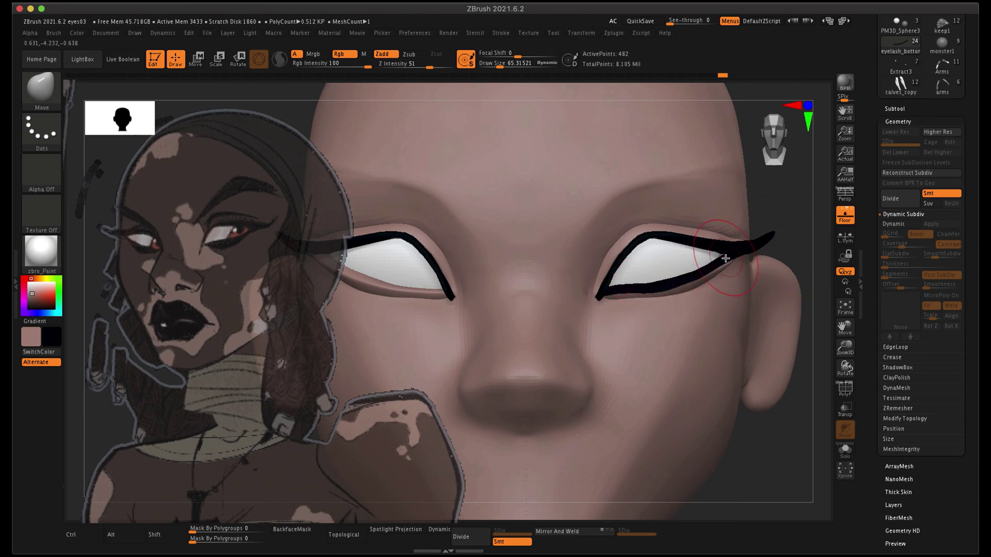
{"action": "left_click_drag", "start_coordinate": [723, 263], "coordinate": [725, 261]}
{"action": "mouse_move", "coordinate": [811, 243]}
{"action": "left_mouse_down"}
{"action": "mouse_move", "coordinate": [768, 255]}
{"action": "mouse_move", "coordinate": [775, 247]}
{"action": "left_mouse_up"}
Thicken the lower eyeliner's outer end where it meets the upper eyeliner, using the Inflat brush
{"action": "key", "text": "b"}
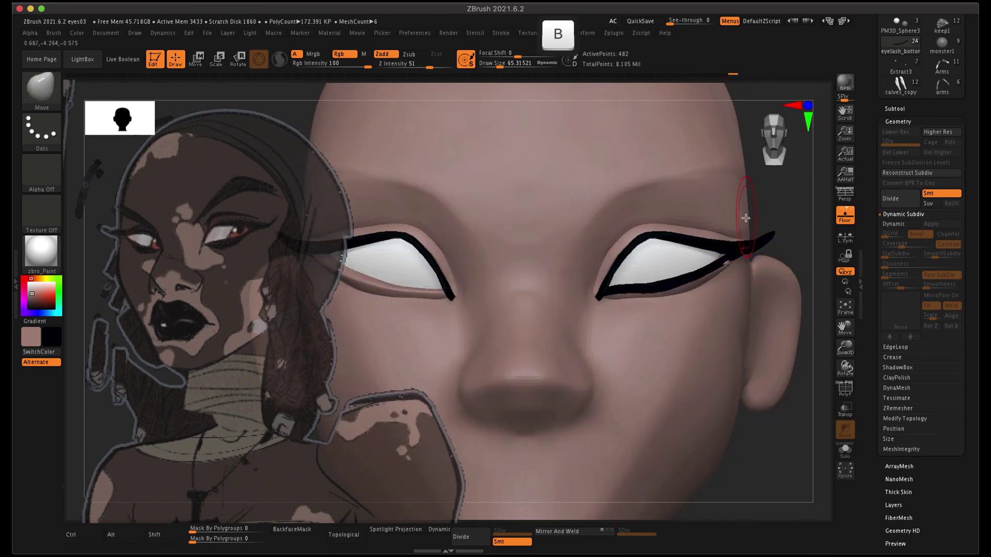
{"action": "key", "text": "i"}
{"action": "key", "text": "n"}
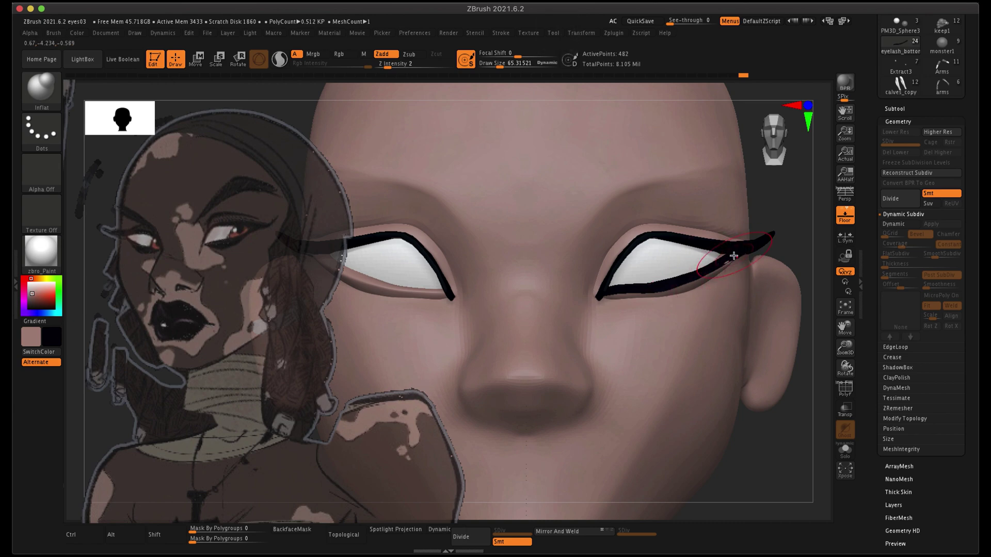
{"action": "mouse_move", "coordinate": [764, 206]}
{"action": "left_mouse_down"}
{"action": "mouse_move", "coordinate": [697, 214]}
{"action": "mouse_move", "coordinate": [779, 210]}
{"action": "left_mouse_up"}
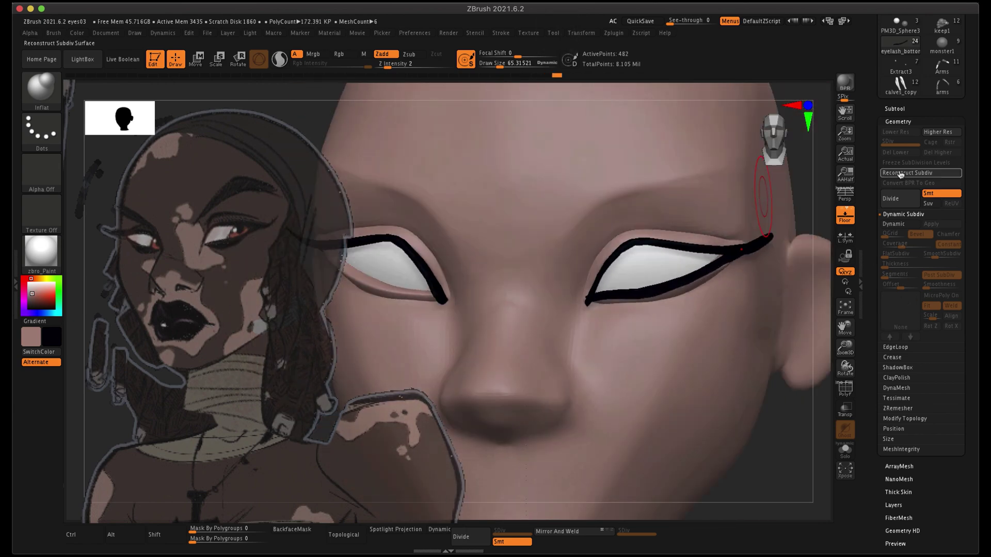
Mirror the lower eyeliner across X to the opposite eye with the Mirror deformation
{"action": "left_click", "coordinate": [899, 122]}
{"action": "left_click", "coordinate": [897, 124]}
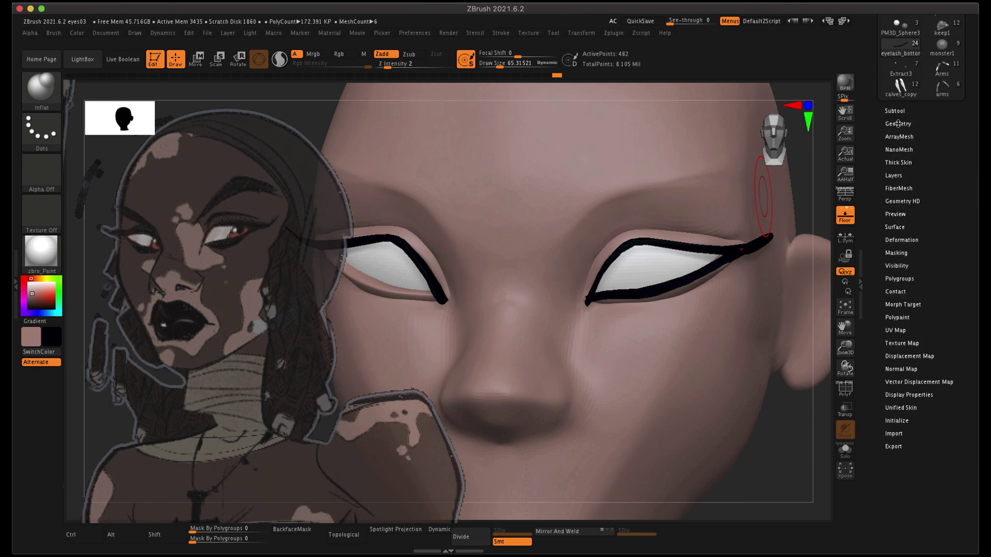
{"action": "left_click_drag", "start_coordinate": [898, 385], "coordinate": [900, 403]}
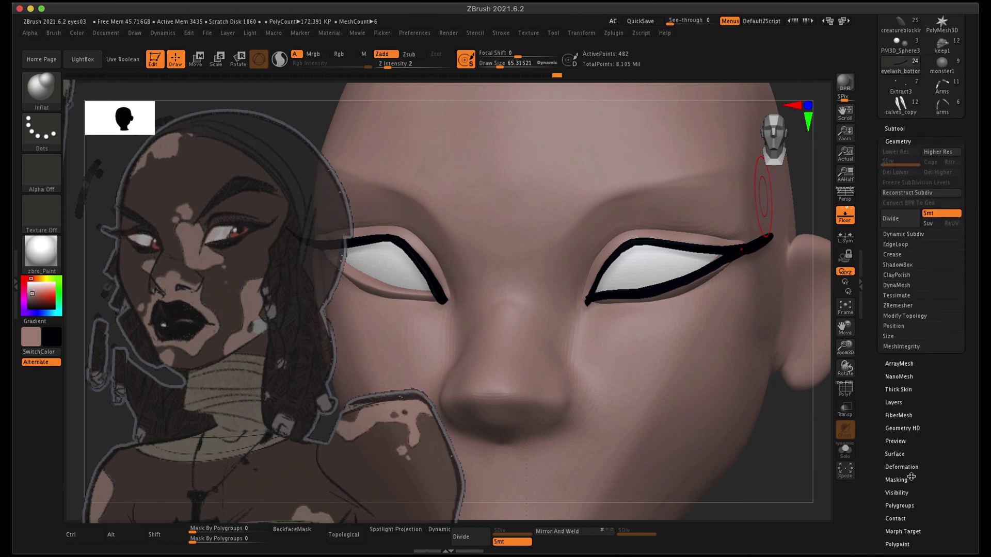
{"action": "left_click", "coordinate": [909, 469]}
{"action": "left_click", "coordinate": [922, 280]}
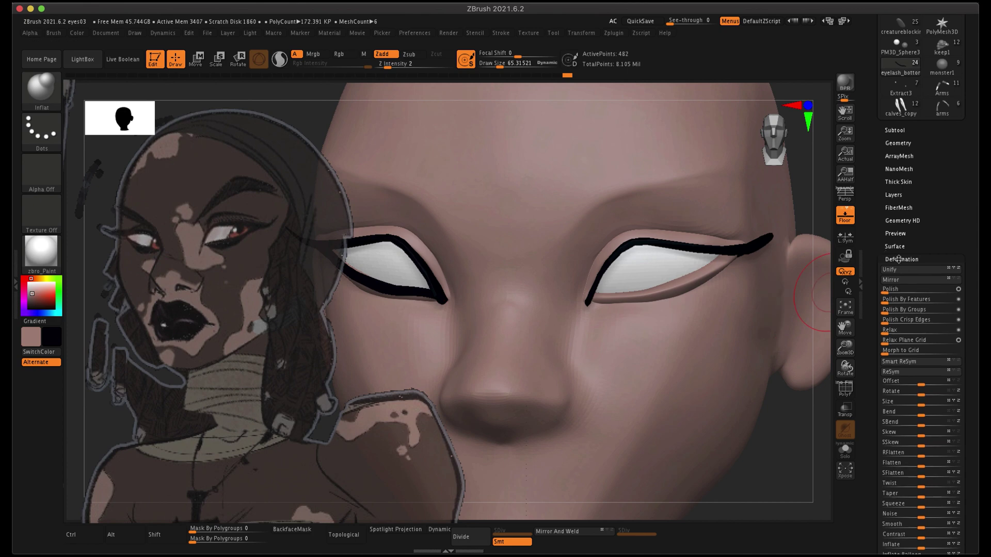
Close the deformation settings and open the Geometry settings for the lower eyeliner
{"action": "left_click", "coordinate": [918, 259]}
{"action": "left_click", "coordinate": [902, 143]}
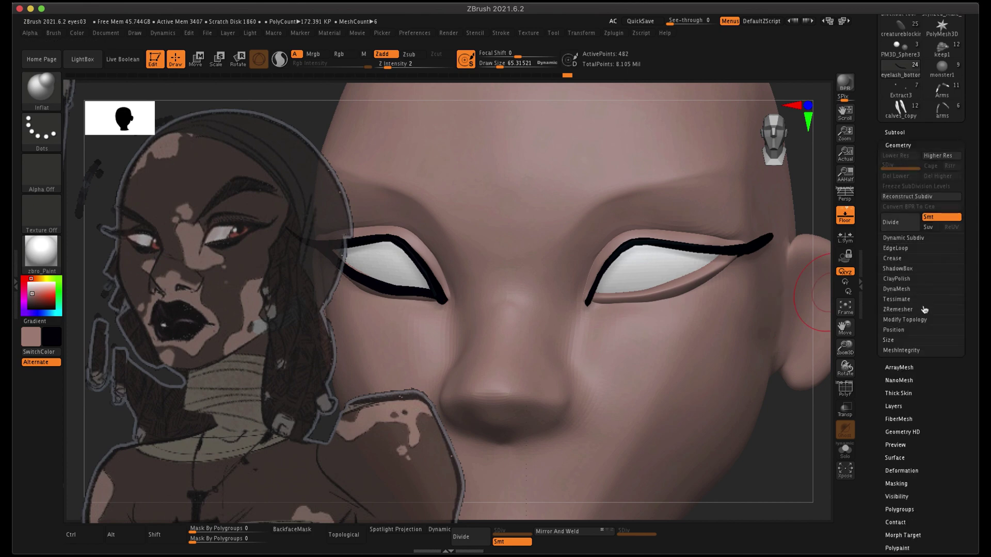